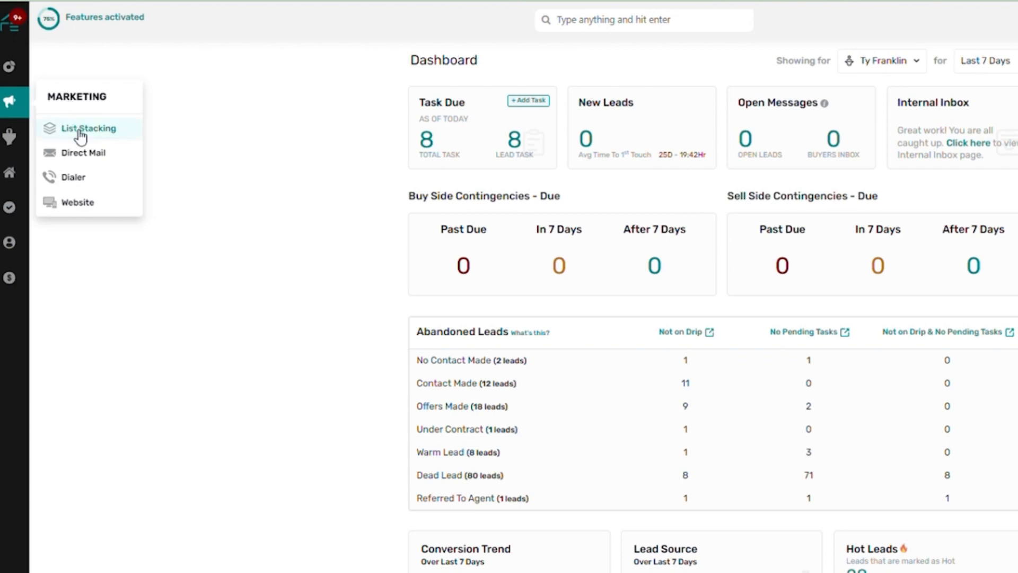
# Open List Stacking and review the dashboard's records, marketing reach, phone and ownership statistics
pyautogui.click(80, 130)
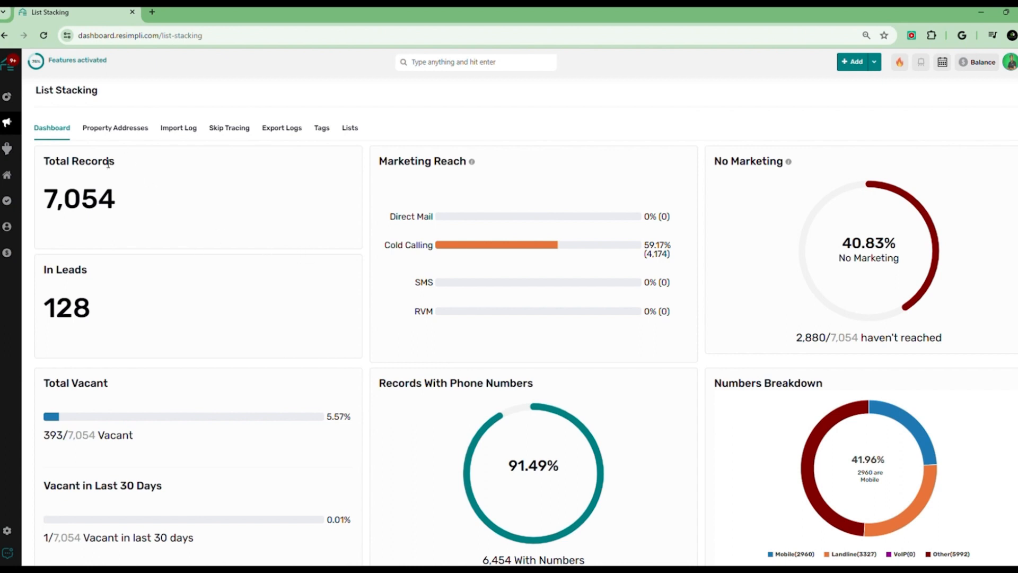
pyautogui.moveTo(57, 199); pyautogui.dragTo(161, 208)
pyautogui.click(201, 212)
pyautogui.moveTo(89, 322); pyautogui.dragTo(56, 307)
pyautogui.click(120, 303)
pyautogui.moveTo(731, 161); pyautogui.dragTo(739, 162)
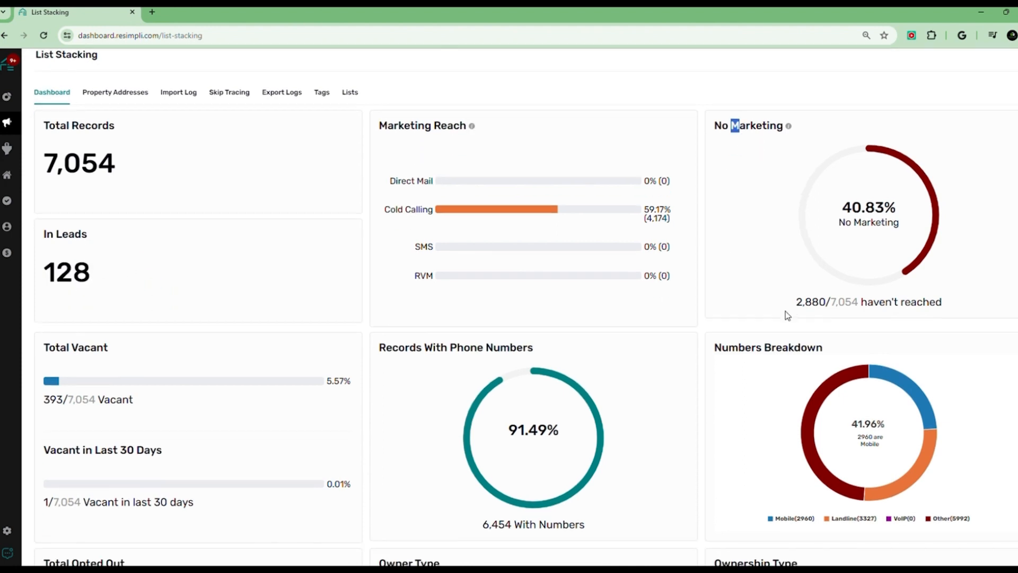
pyautogui.scroll(-1, 788, 315)
pyautogui.click(796, 216)
pyautogui.scroll(-2, 790, 217)
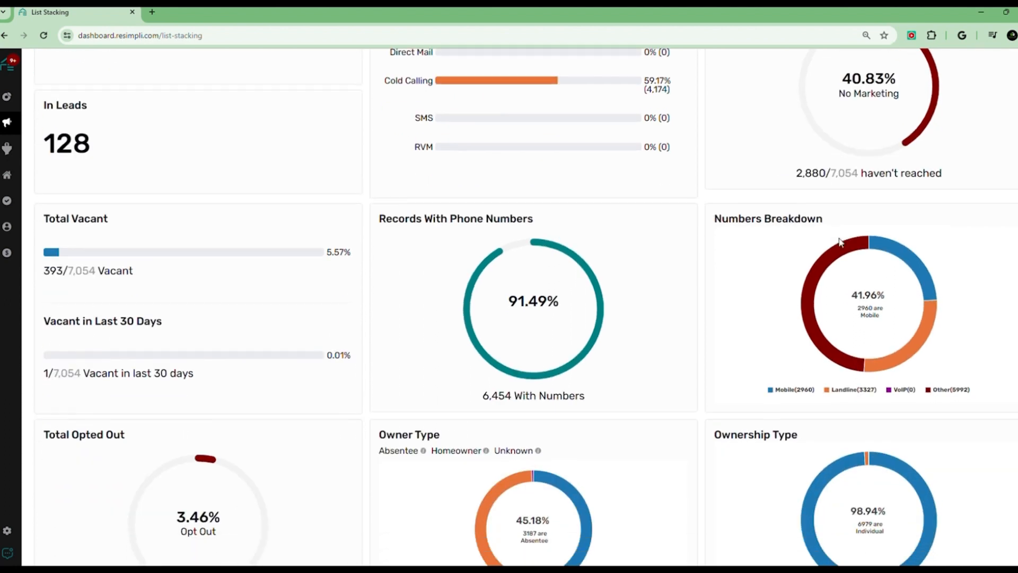
pyautogui.moveTo(796, 175); pyautogui.dragTo(861, 175)
pyautogui.click(806, 189)
pyautogui.moveTo(816, 236)
pyautogui.scroll(-1, 165, 298)
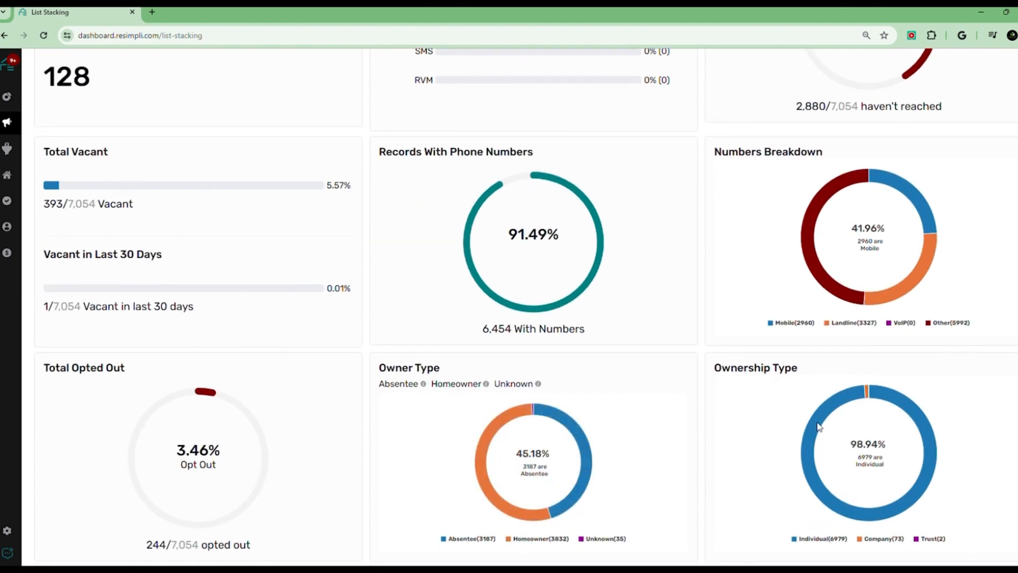
pyautogui.moveTo(866, 504)
pyautogui.scroll(1, 865, 505)
pyautogui.scroll(3, 175, 314)
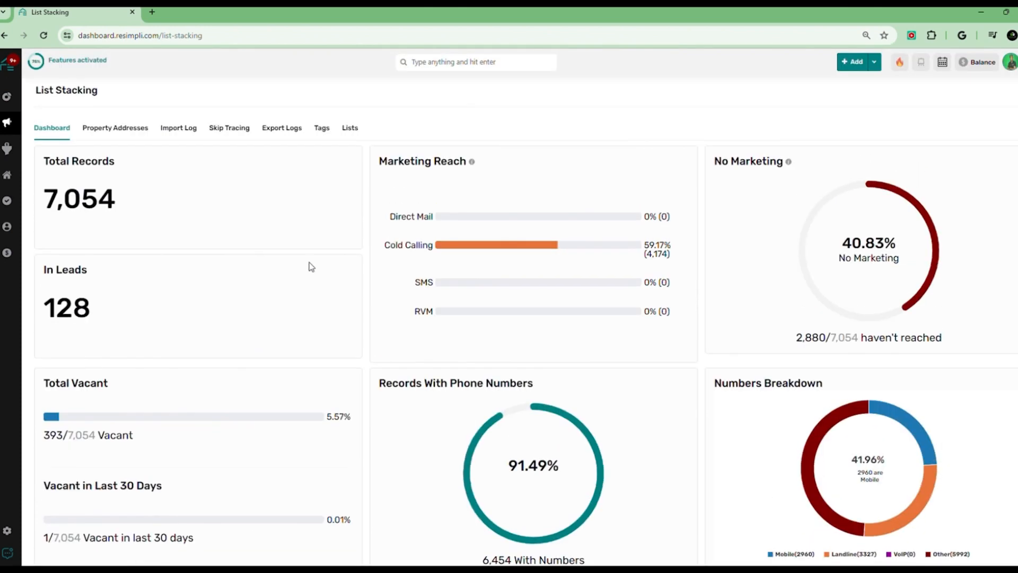
pyautogui.scroll(-5, 493, 374)
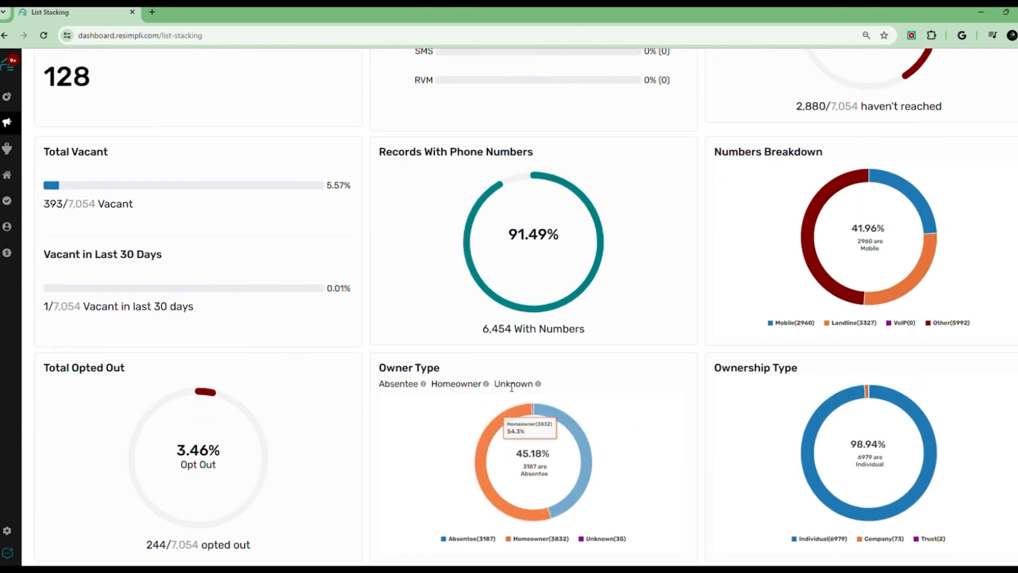
pyautogui.scroll(5, 290, 355)
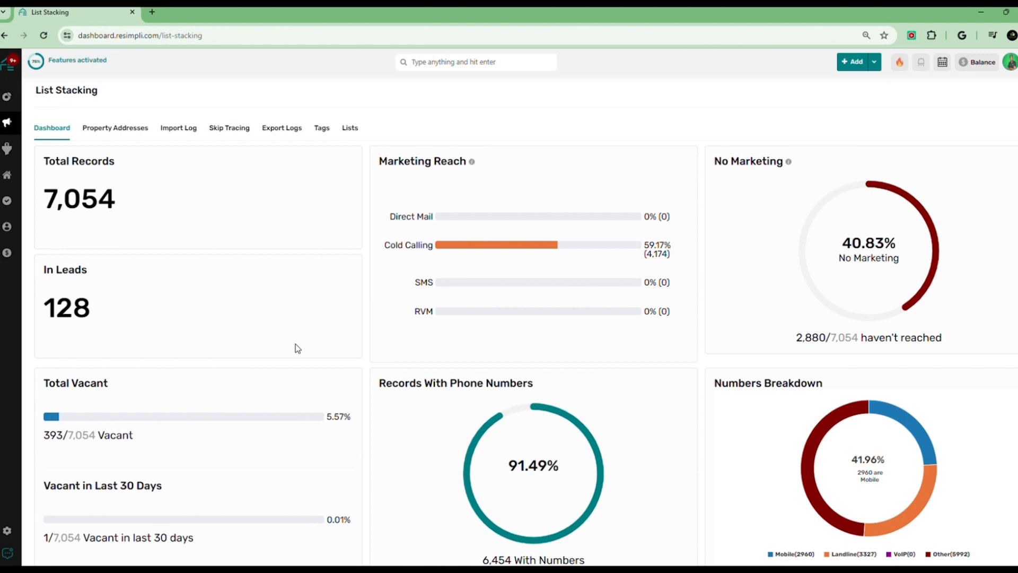
# Start a bulk upload of records from the Property Addresses list
pyautogui.click(139, 131)
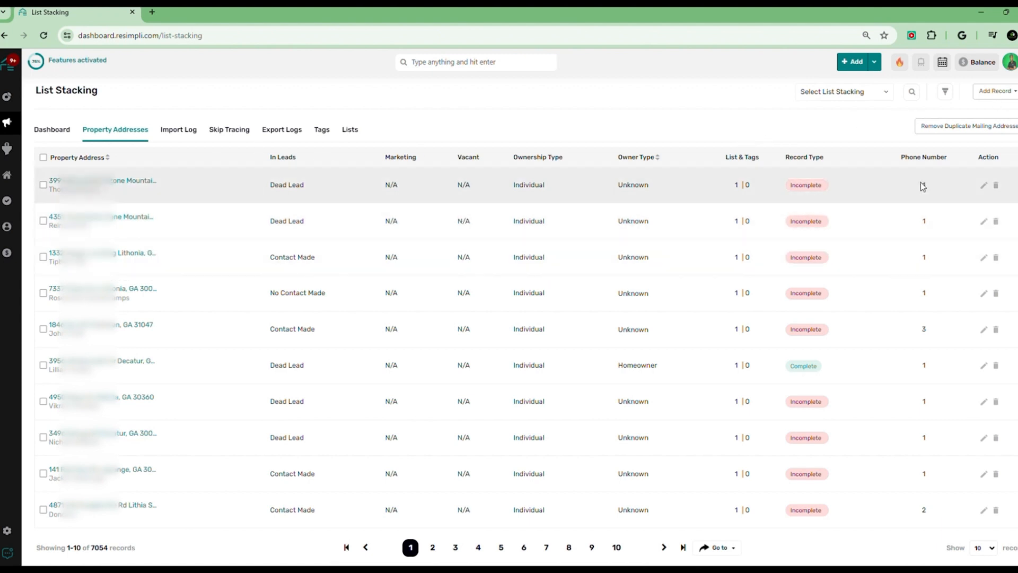
pyautogui.click(1005, 95)
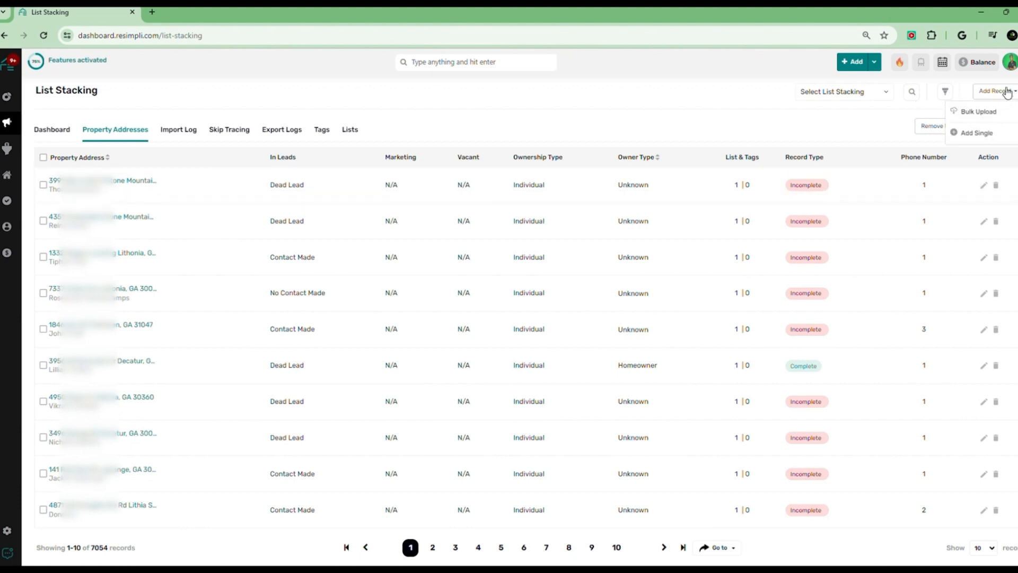
pyautogui.click(978, 112)
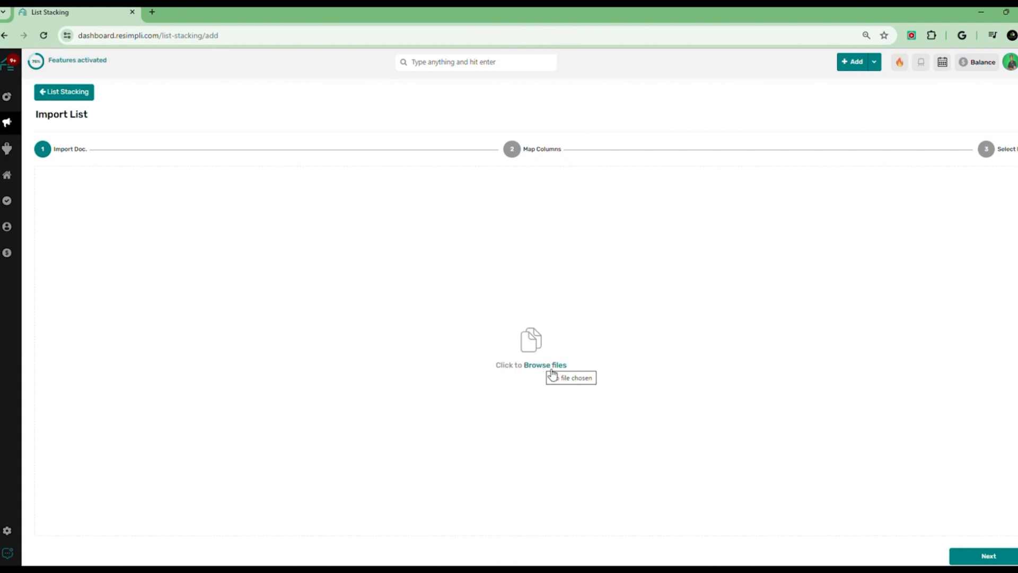
# Choose the FD4524 file from Downloads as the import document
pyautogui.click(543, 370)
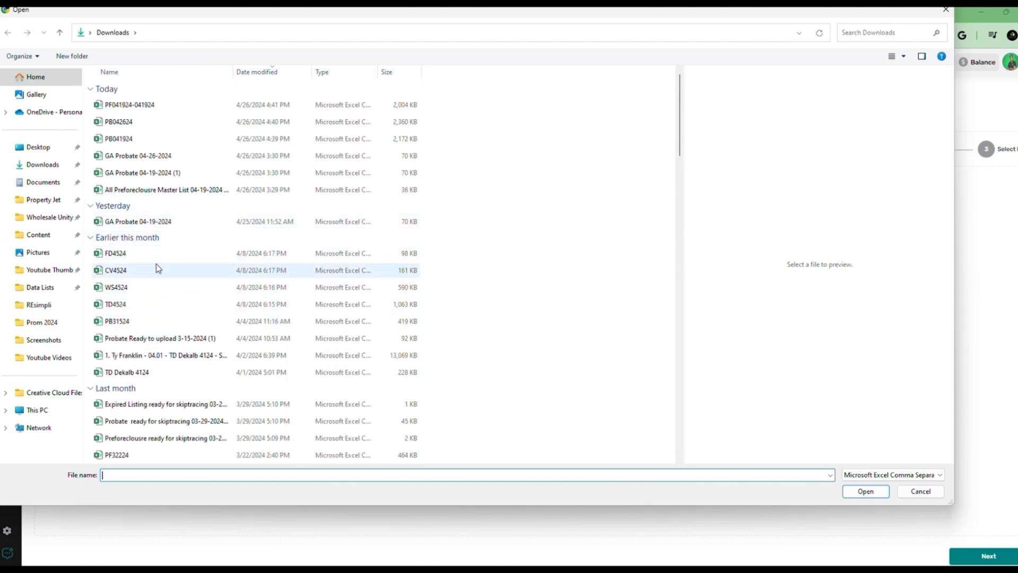
pyautogui.click(151, 255)
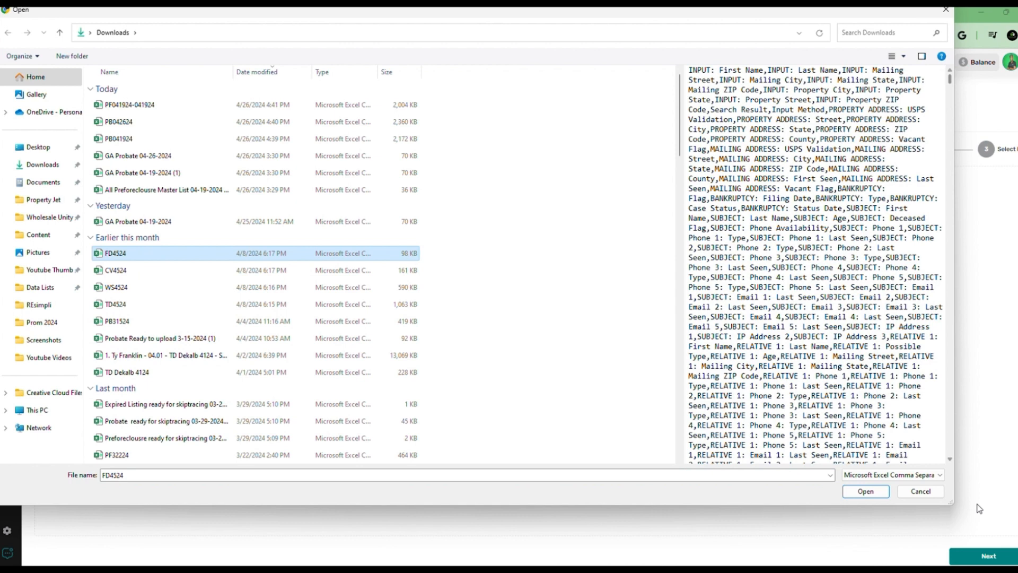
pyautogui.click(865, 491)
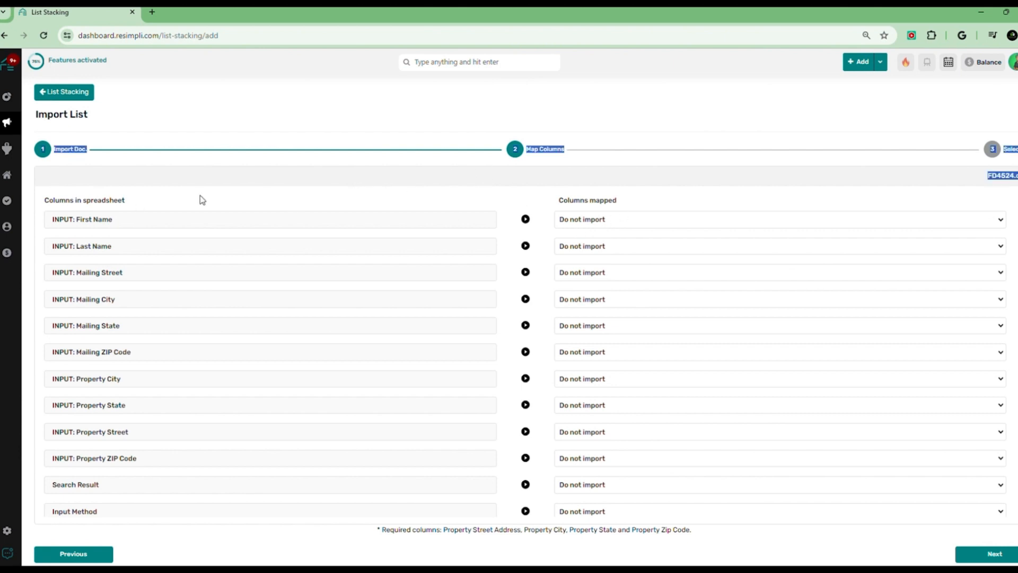
# Review the spreadsheet columns and the note listing the required property columns
pyautogui.moveTo(59, 200); pyautogui.dragTo(165, 196)
pyautogui.click(167, 196)
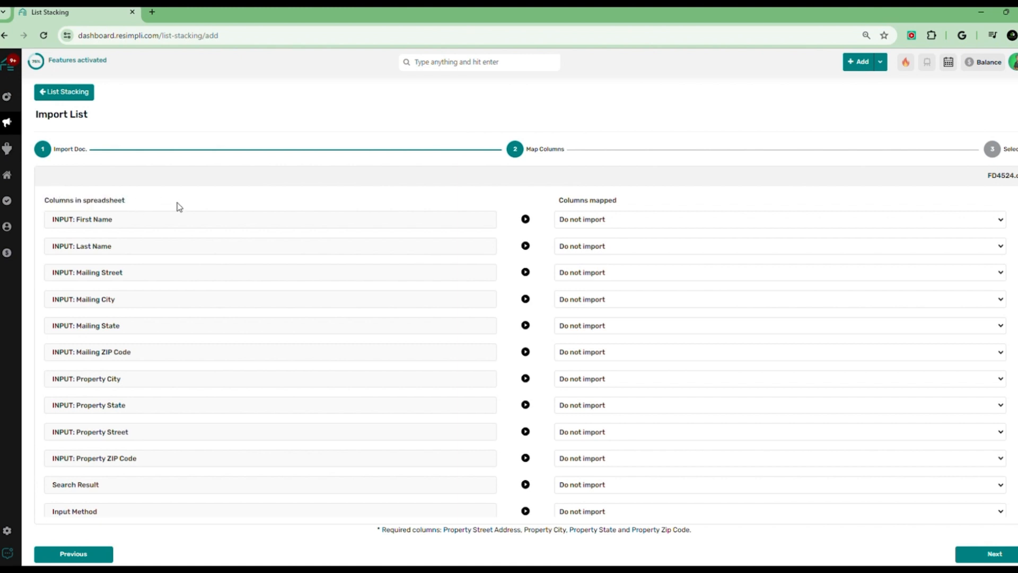
pyautogui.moveTo(569, 206); pyautogui.dragTo(634, 202)
pyautogui.click(624, 195)
pyautogui.moveTo(377, 530); pyautogui.dragTo(707, 532)
pyautogui.click(723, 532)
pyautogui.moveTo(378, 531); pyautogui.dragTo(694, 531)
pyautogui.click(476, 530)
pyautogui.click(550, 530)
pyautogui.click(578, 533)
pyautogui.click(655, 531)
pyautogui.click(706, 533)
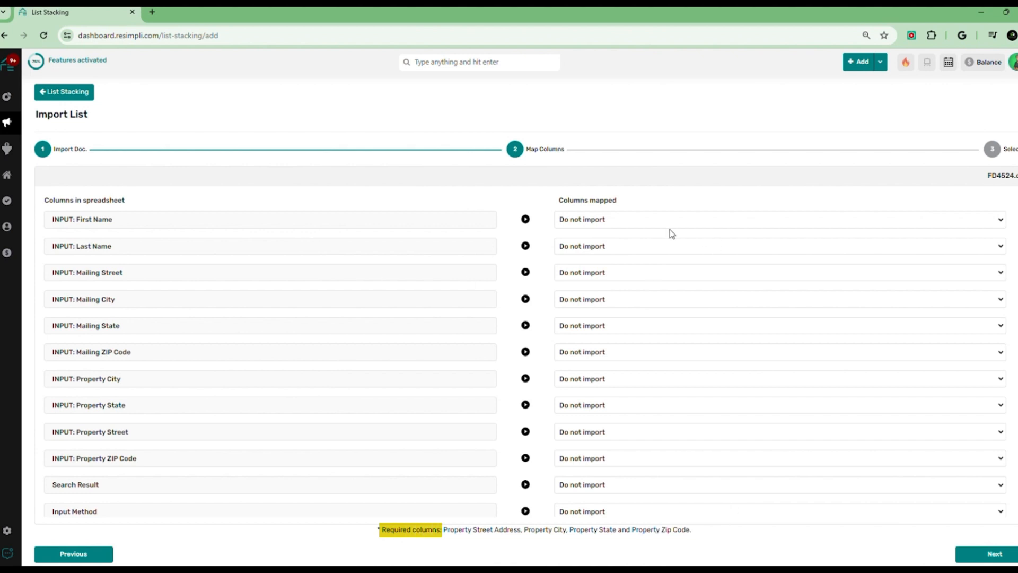
# Map the input first and last name columns to First Name and Last Name
pyautogui.click(615, 220)
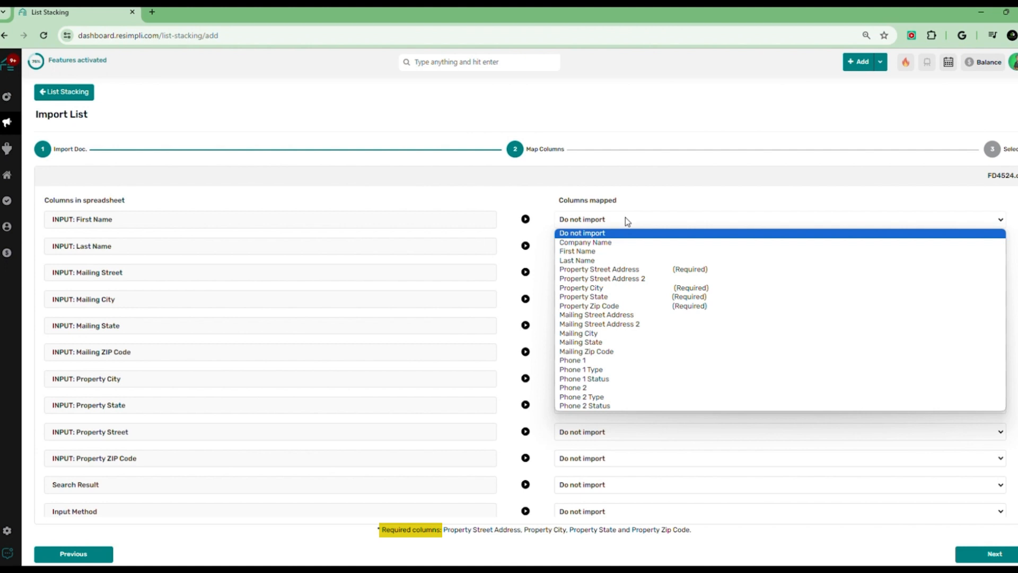
pyautogui.click(608, 251)
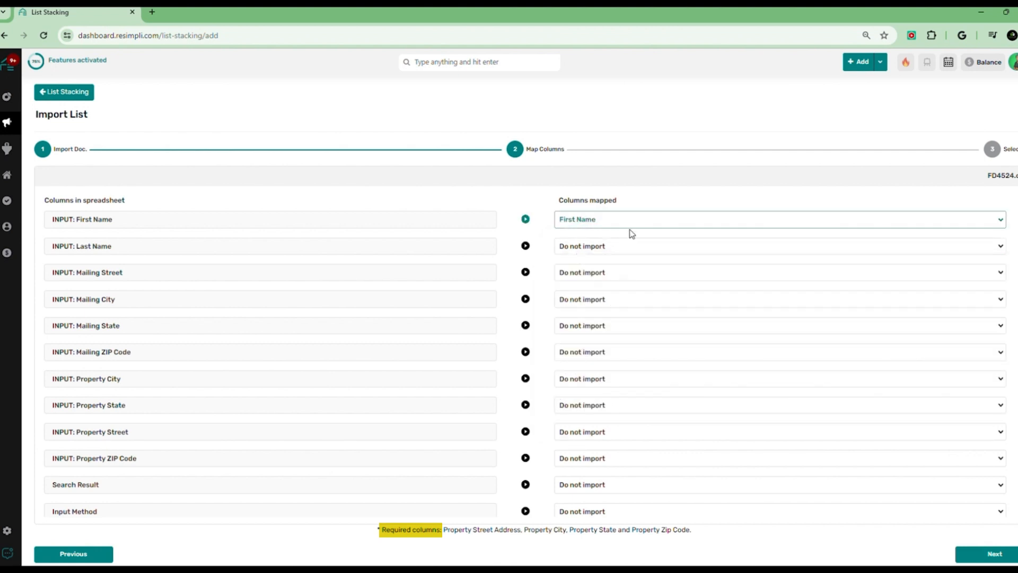
pyautogui.click(608, 250)
pyautogui.click(627, 286)
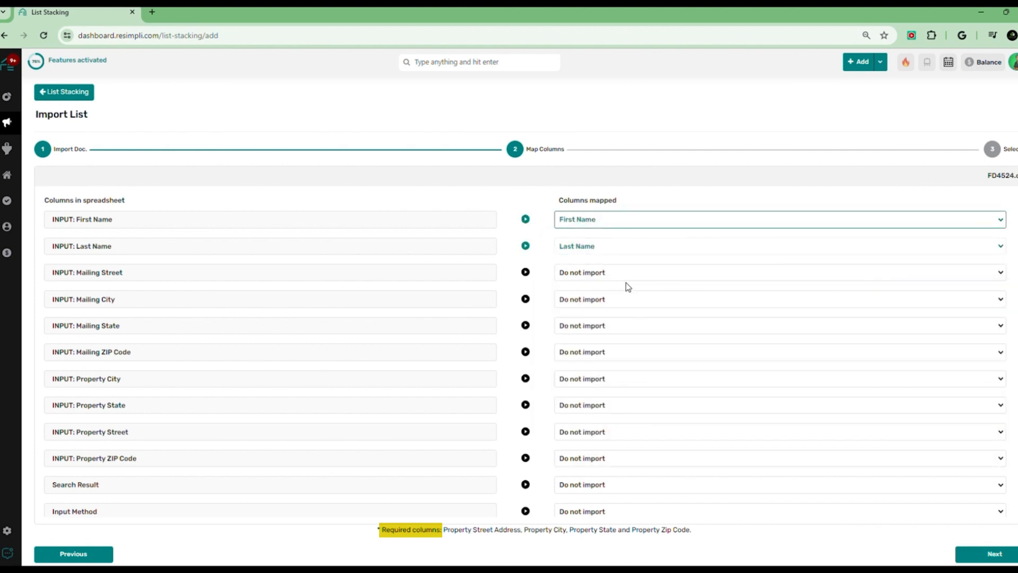
# Map the input property city, state, street and ZIP columns to the required Property City, State, Street Address and Zip Code fields
pyautogui.click(593, 385)
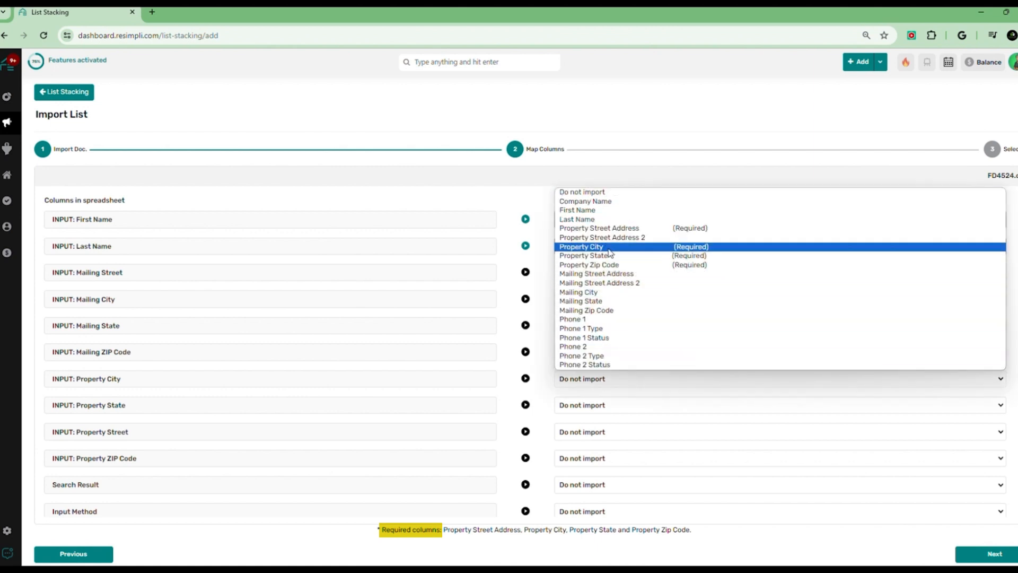
pyautogui.click(581, 247)
pyautogui.click(594, 408)
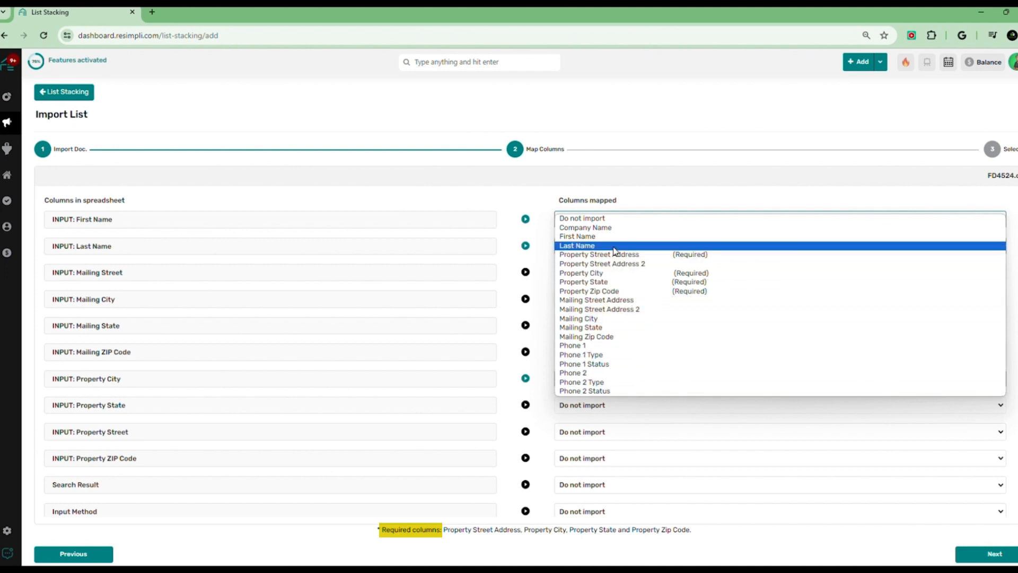
pyautogui.click(610, 282)
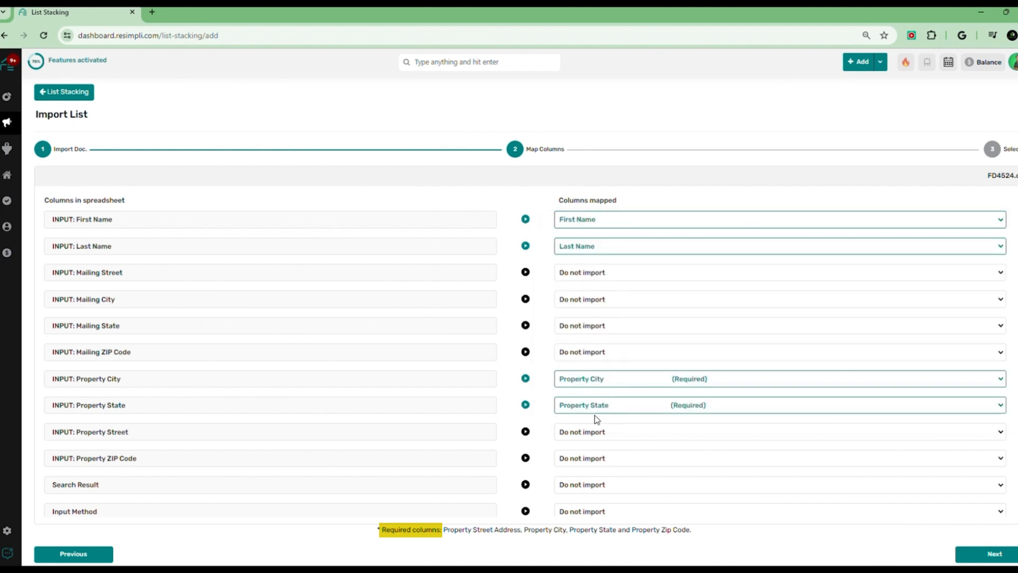
pyautogui.click(644, 432)
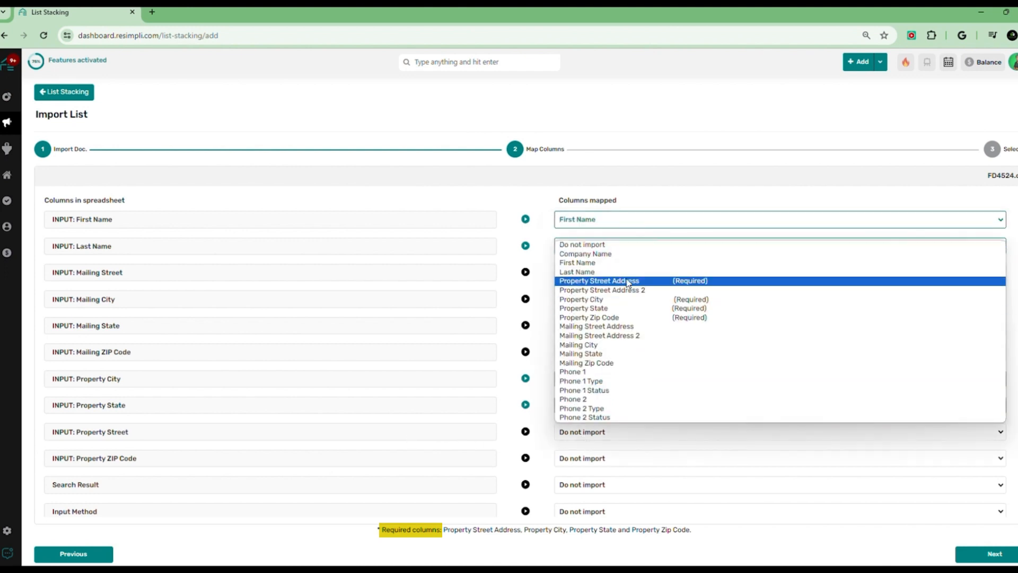
pyautogui.click(456, 417)
pyautogui.click(618, 460)
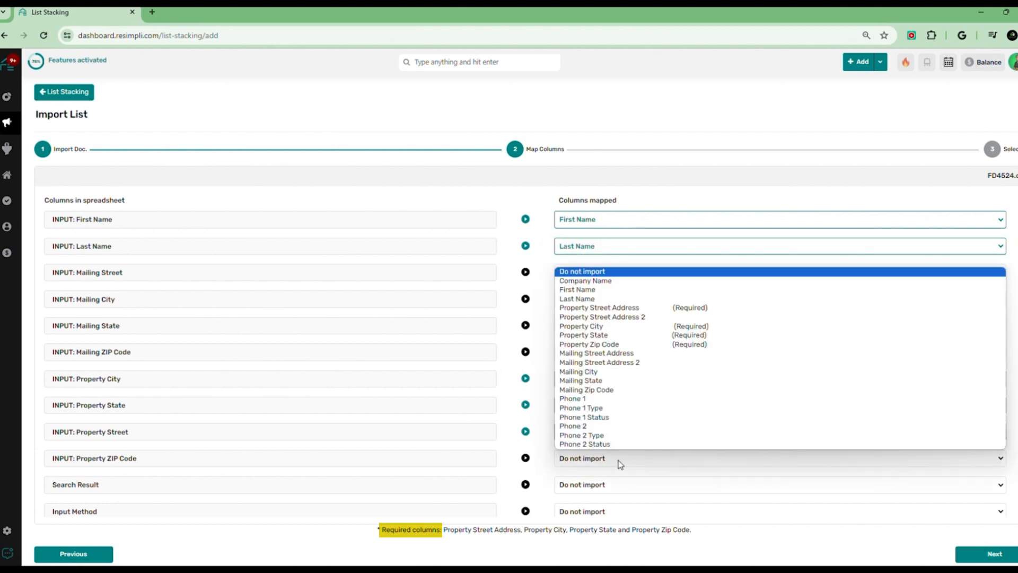
pyautogui.click(652, 344)
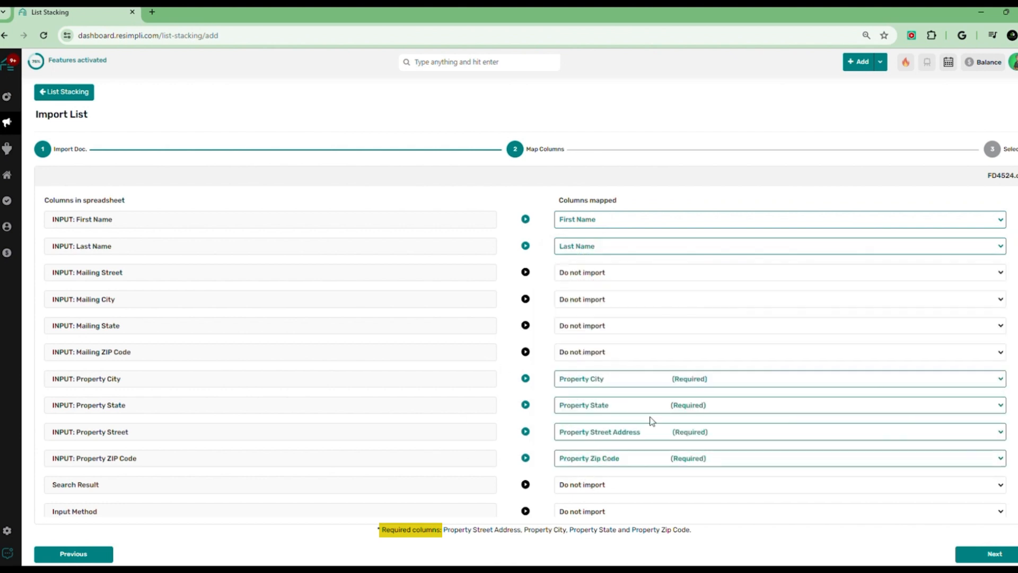
# Map the subject Phone 1 and Phone 2 columns to Phone 1 and Phone 2
pyautogui.scroll(-2, 651, 421)
pyautogui.scroll(-9, 647, 423)
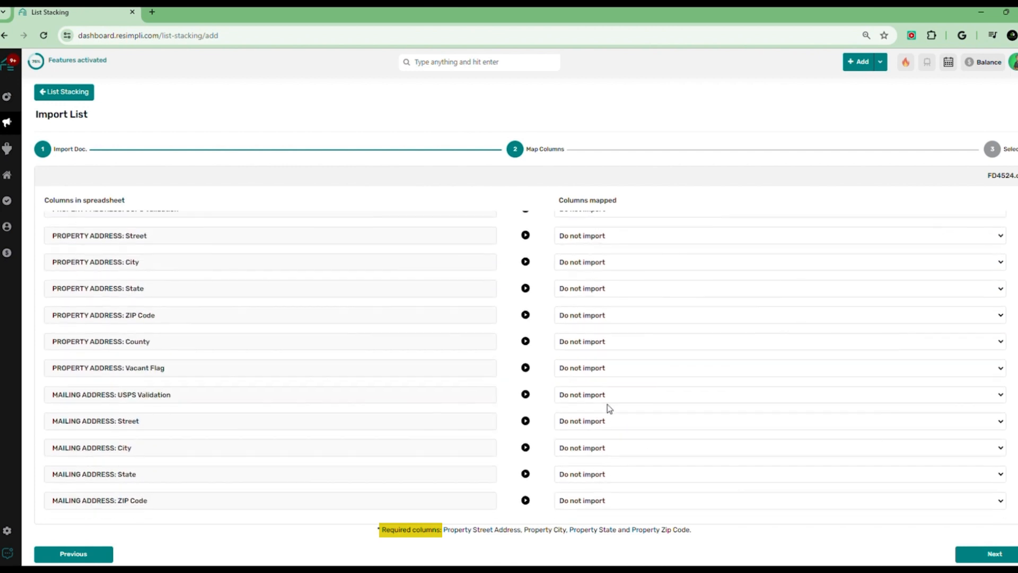
pyautogui.scroll(-5, 615, 363)
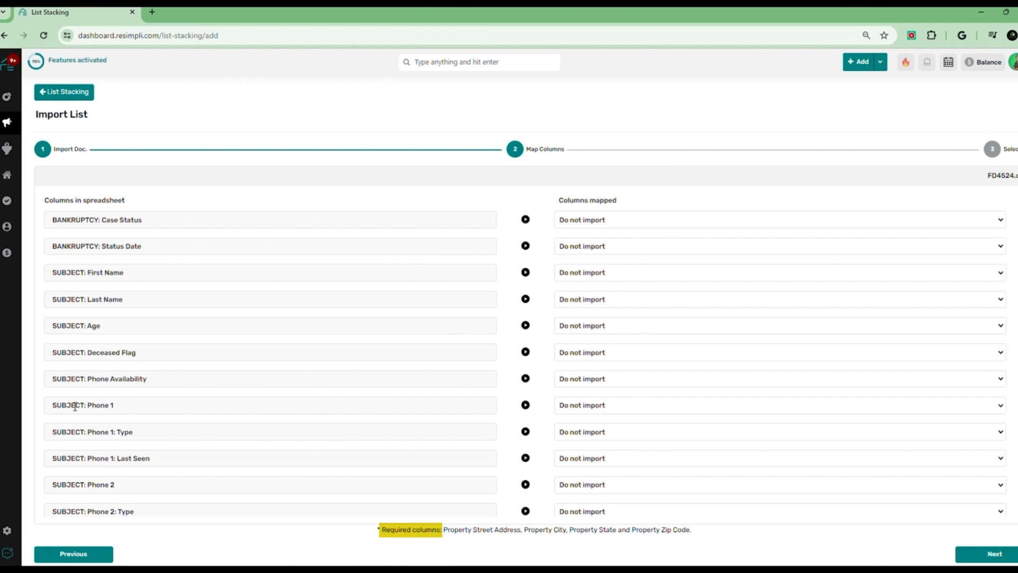
pyautogui.moveTo(75, 406); pyautogui.dragTo(149, 401)
pyautogui.click(320, 410)
pyautogui.click(584, 405)
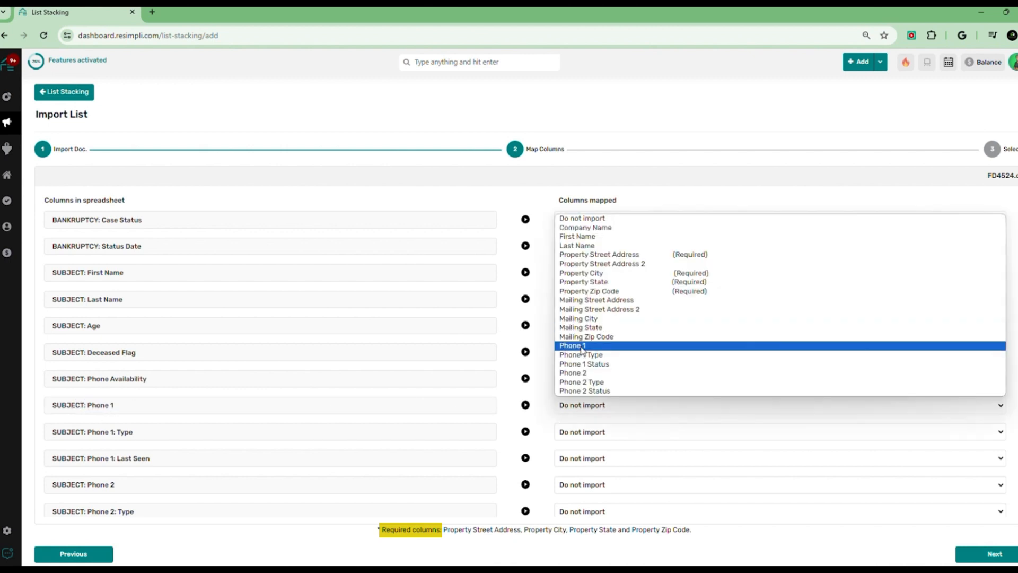
pyautogui.click(582, 350)
pyautogui.click(593, 483)
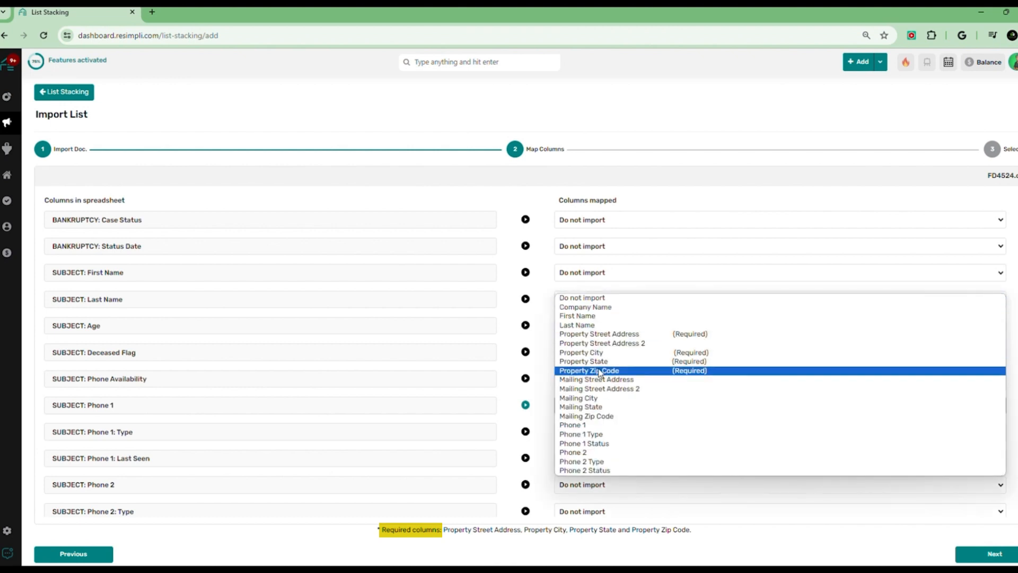
pyautogui.click(573, 451)
# Map the subject Phone 3 column to Phone 3
pyautogui.scroll(-2, 610, 454)
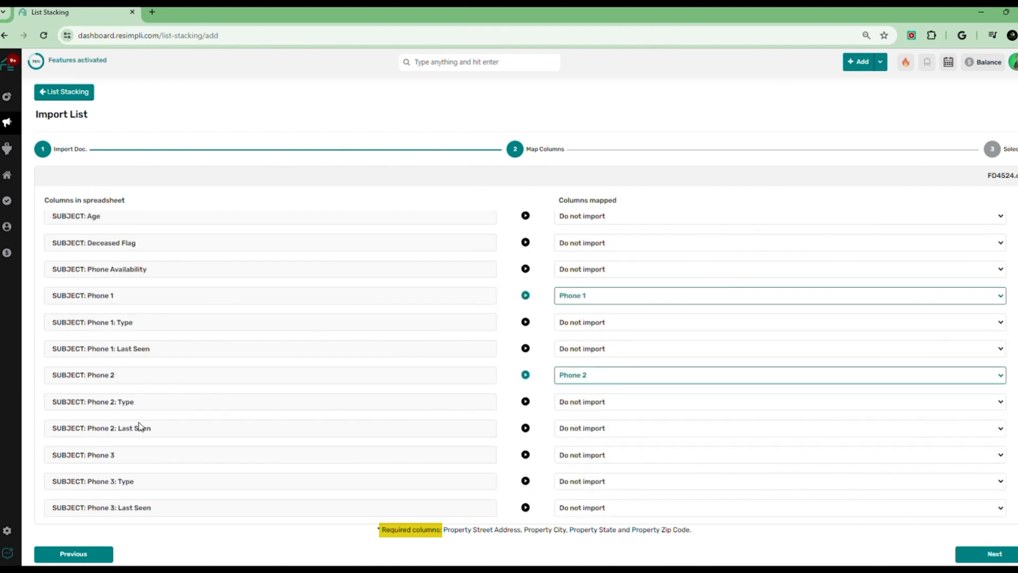
pyautogui.click(627, 455)
pyautogui.scroll(-3, 623, 419)
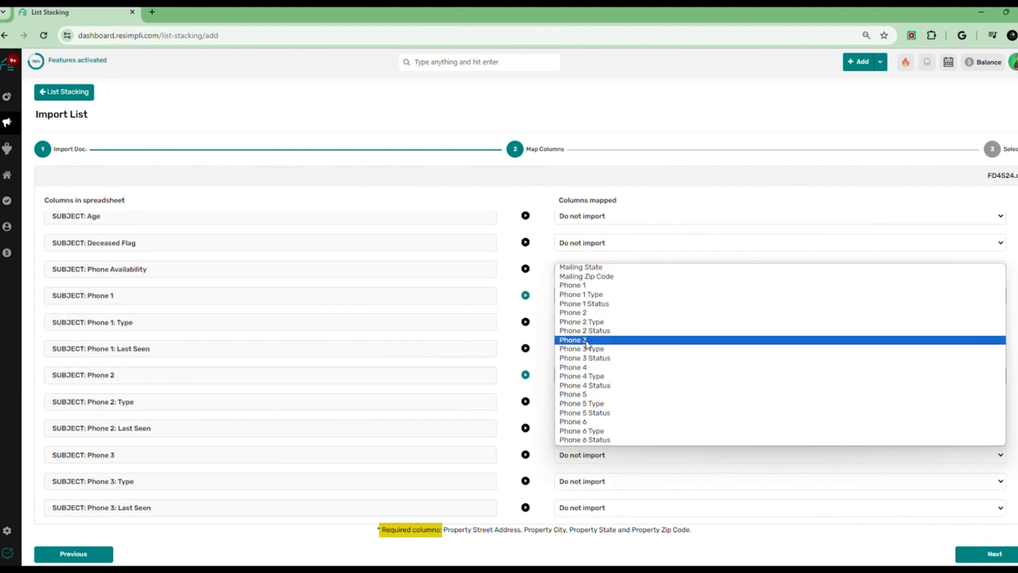
pyautogui.click(586, 341)
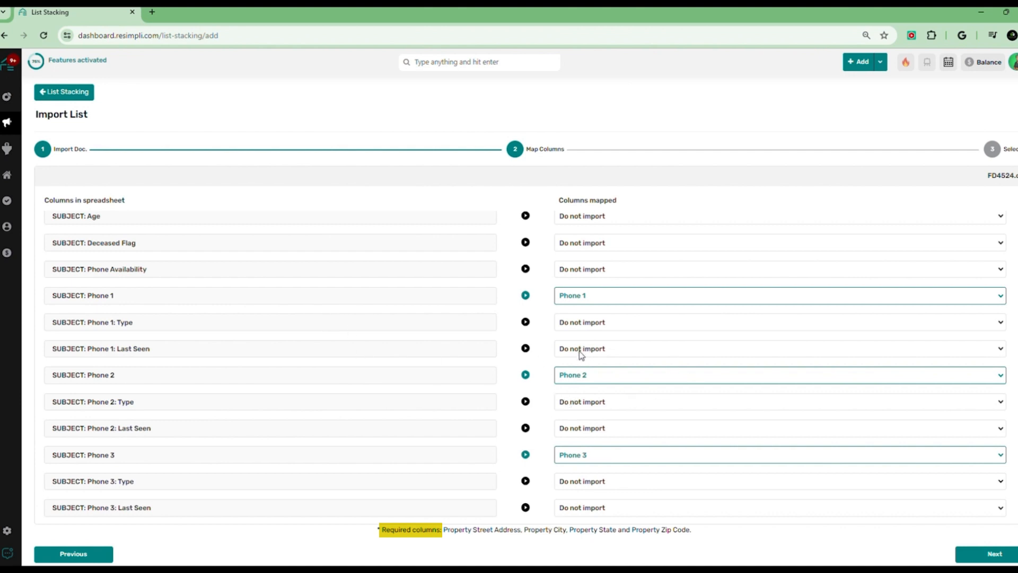
# Map the subject Email 1 column to Email 1
pyautogui.scroll(-3, 543, 373)
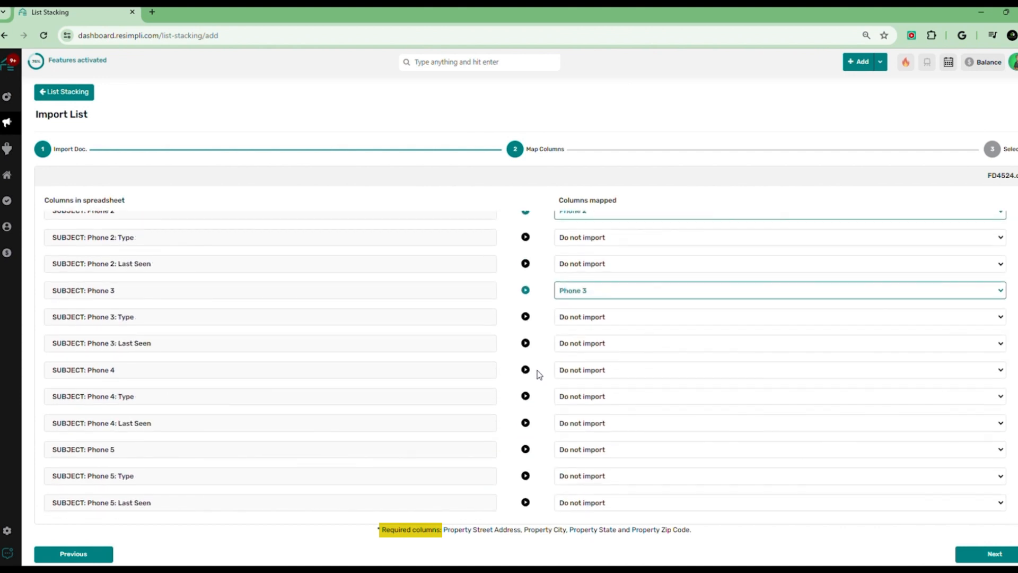
pyautogui.scroll(-1, 537, 366)
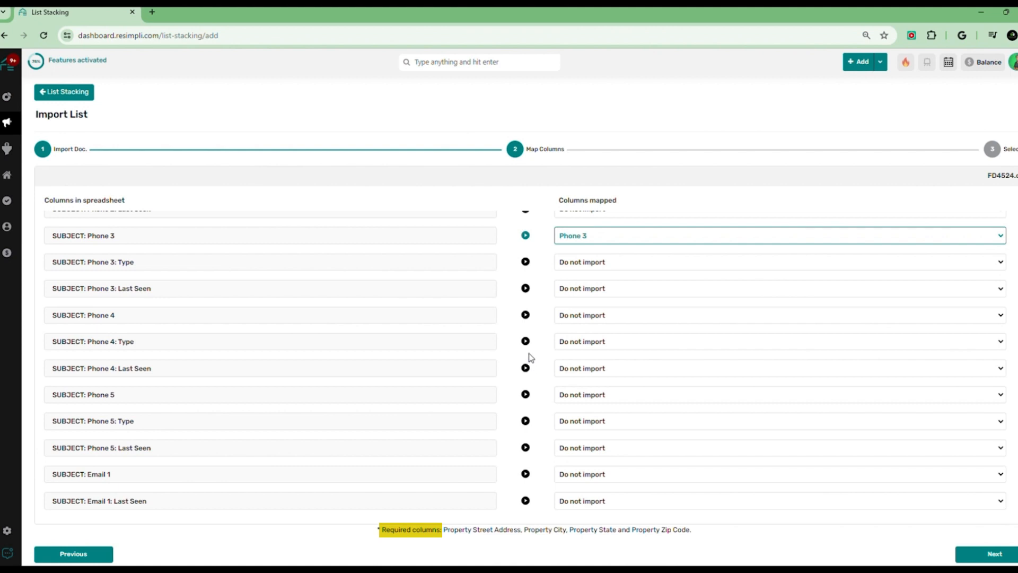
pyautogui.scroll(-2, 531, 361)
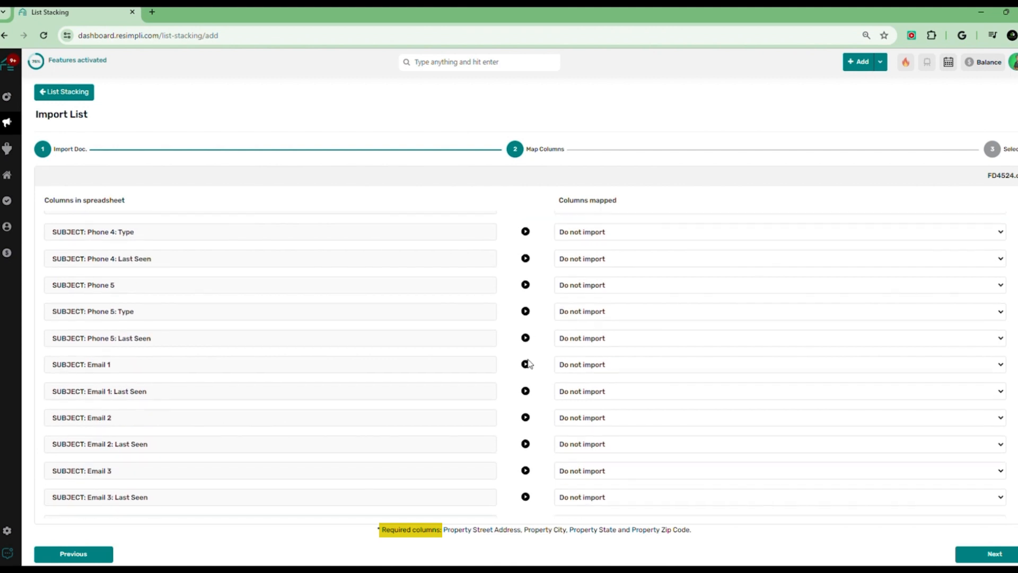
pyautogui.click(586, 369)
pyautogui.scroll(-3, 652, 472)
pyautogui.scroll(-5, 642, 456)
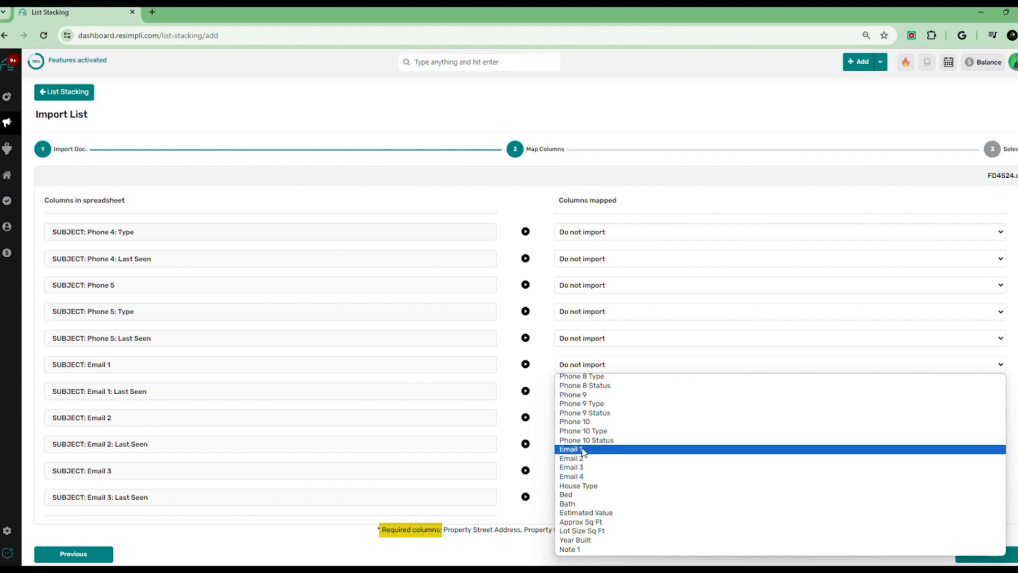
pyautogui.click(582, 451)
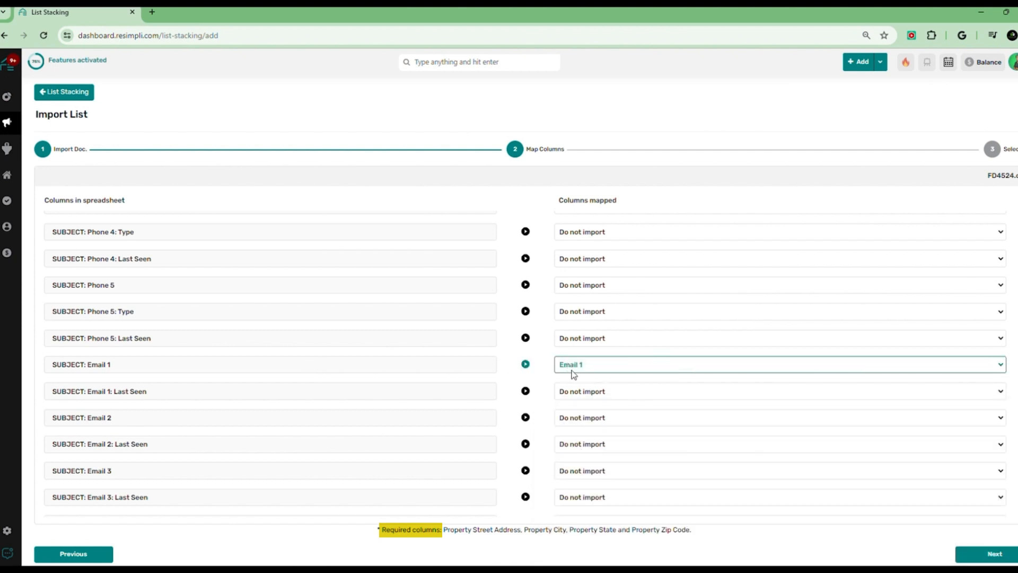
# Map the subject Email 2 column to Email 2
pyautogui.click(600, 418)
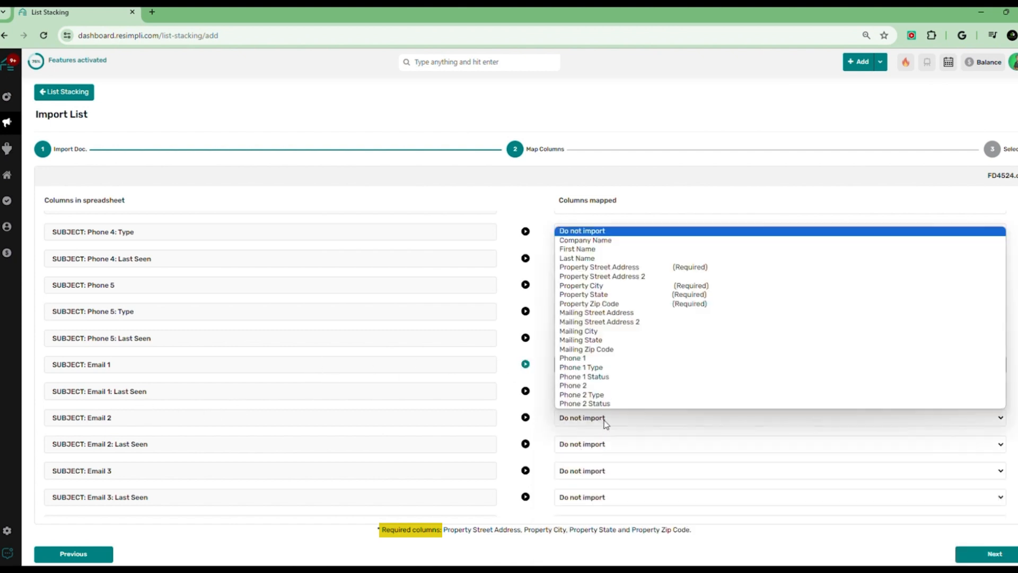
pyautogui.scroll(-8, 628, 344)
pyautogui.scroll(2, 628, 352)
pyautogui.click(591, 367)
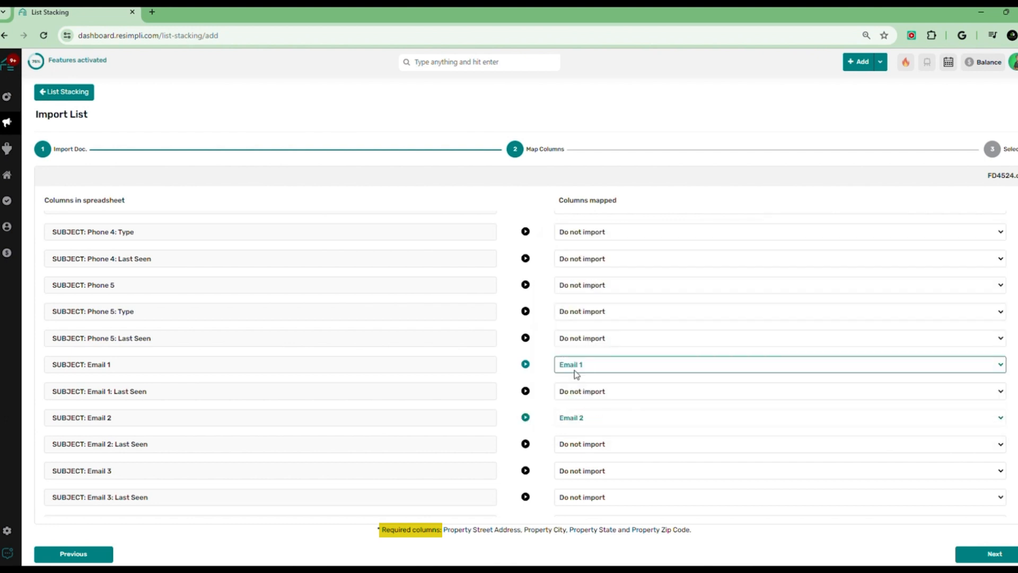
# Continue to the import settings and create a new list named Test Fire Damage for the import
pyautogui.click(986, 554)
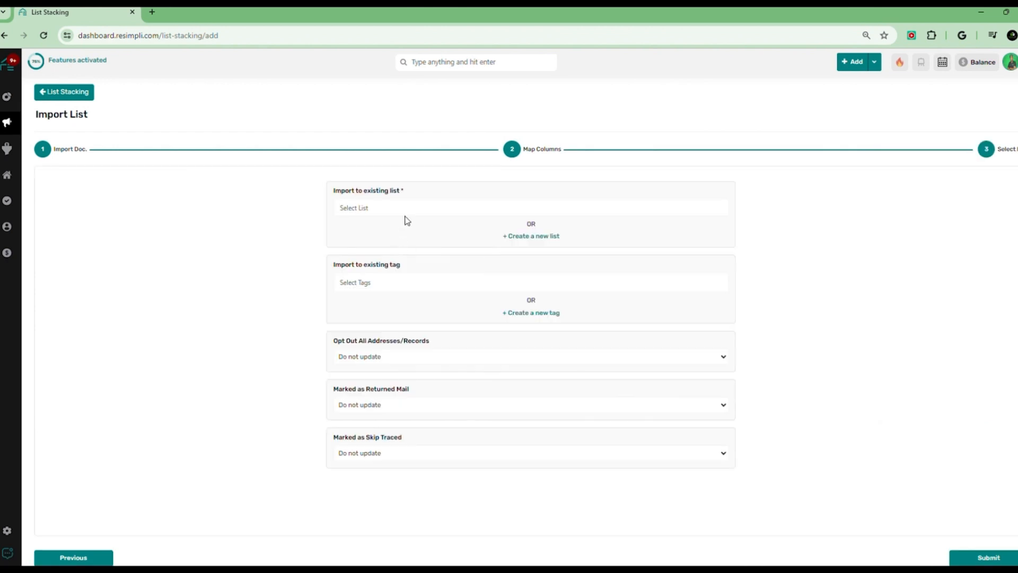
pyautogui.click(511, 235)
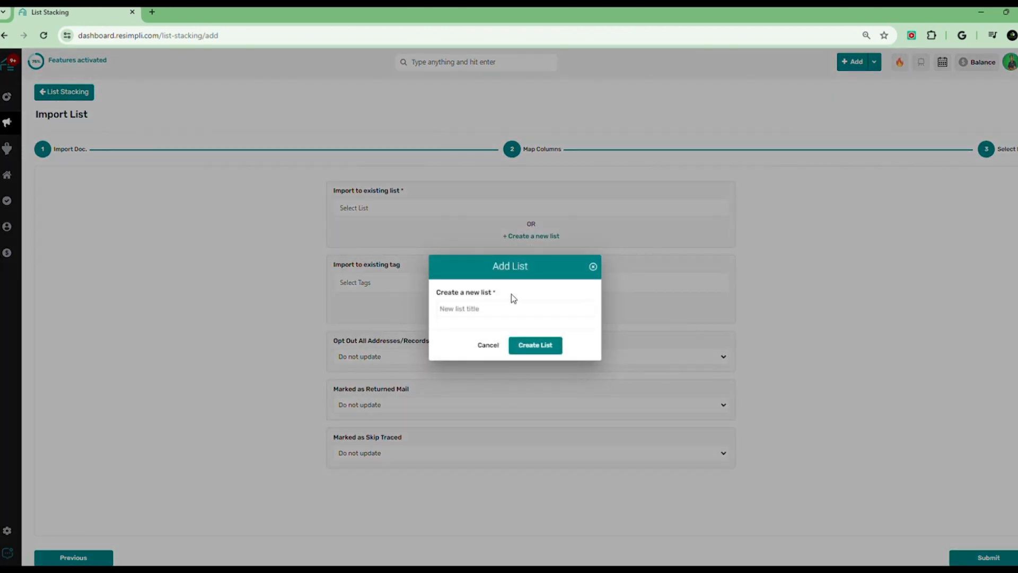
pyautogui.click(489, 307)
pyautogui.write('Test Fire Damage')
pyautogui.click(546, 351)
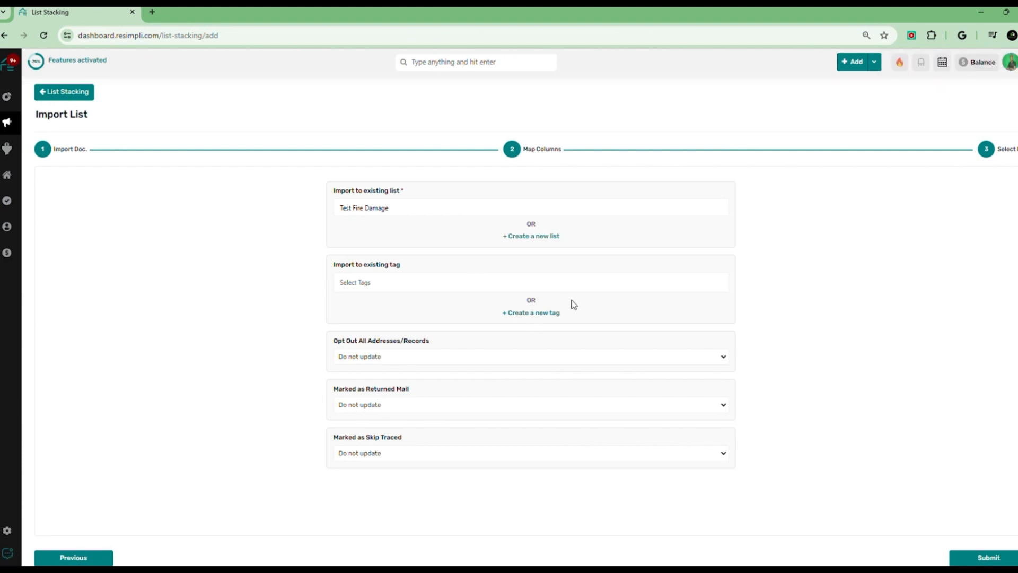
# Create a new tag named TestFireDamage for the import and submit it
pyautogui.click(528, 313)
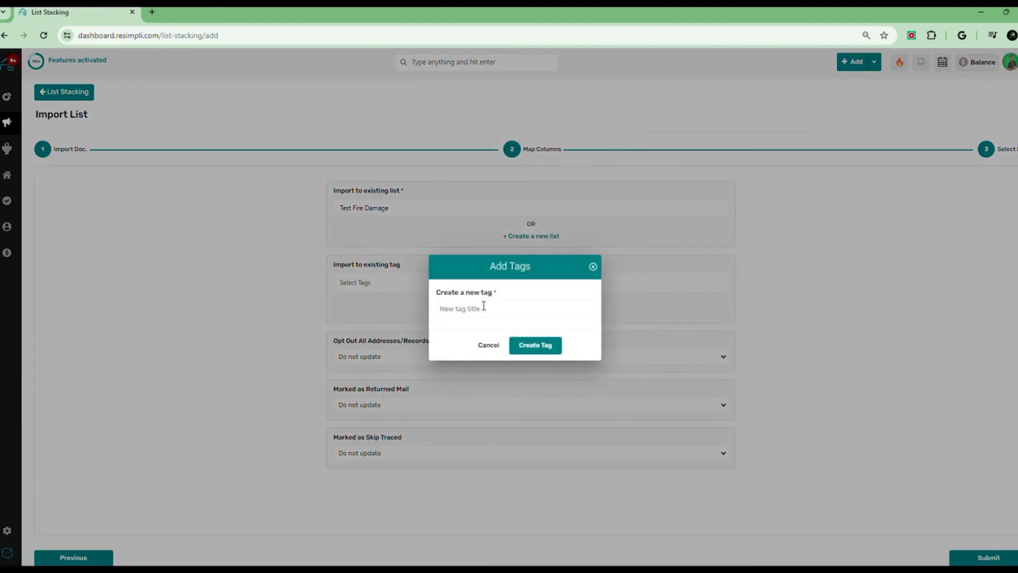
pyautogui.write('FireDamage')
pyautogui.click(538, 345)
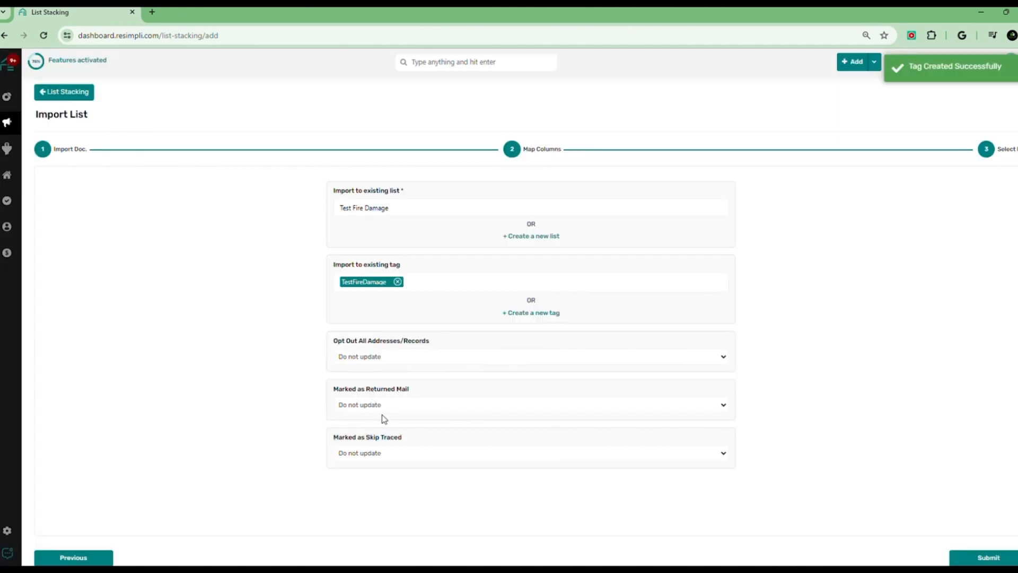
pyautogui.click(989, 555)
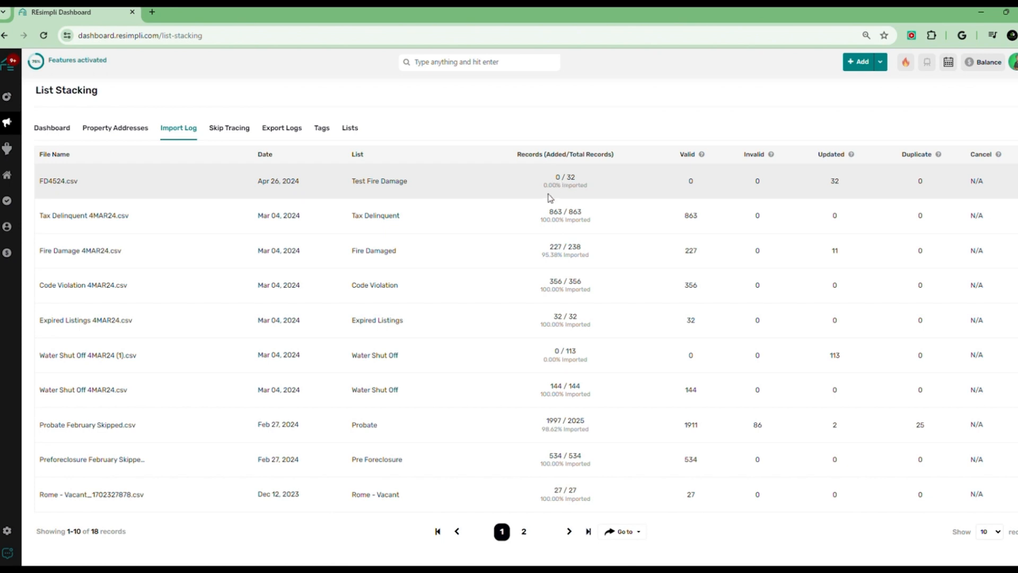
# Examine the FD4524.csv entry's record counts in the import log
pyautogui.moveTo(565, 186); pyautogui.dragTo(595, 187)
pyautogui.click(554, 186)
pyautogui.moveTo(830, 181); pyautogui.dragTo(842, 183)
pyautogui.click(809, 184)
# Filter the property addresses to include only records tagged TestFireDamage
pyautogui.click(127, 131)
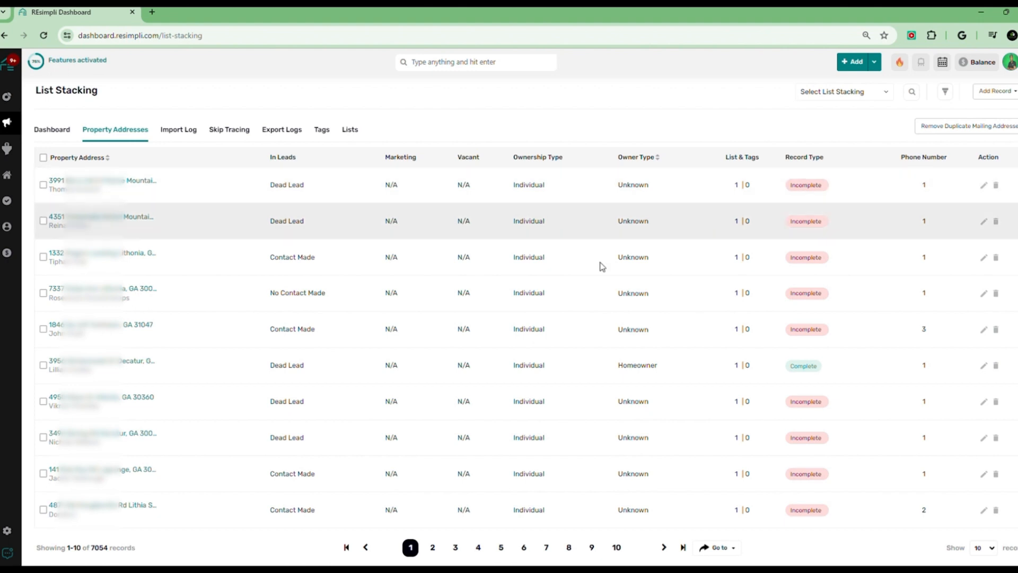
pyautogui.click(945, 92)
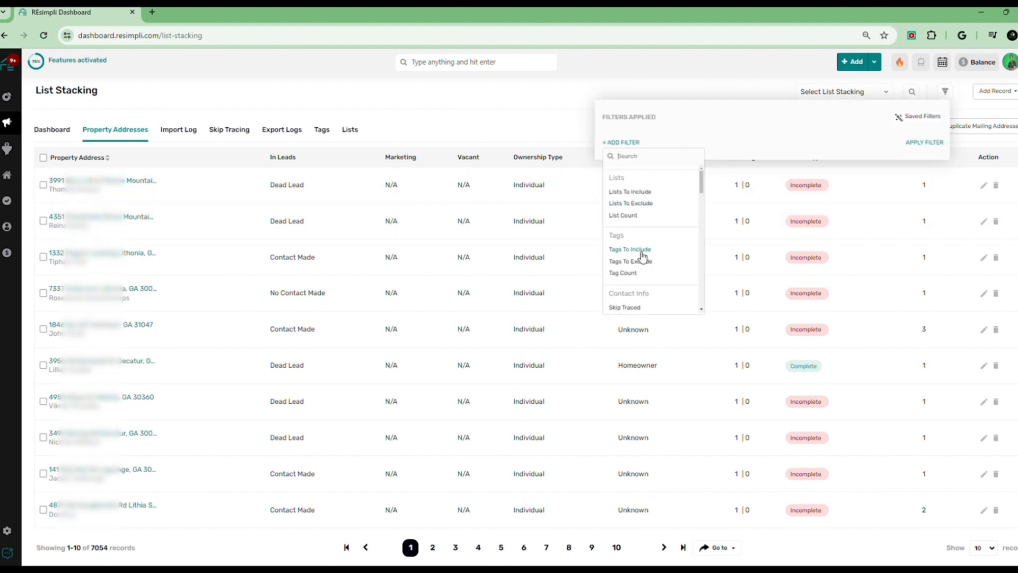
pyautogui.click(642, 254)
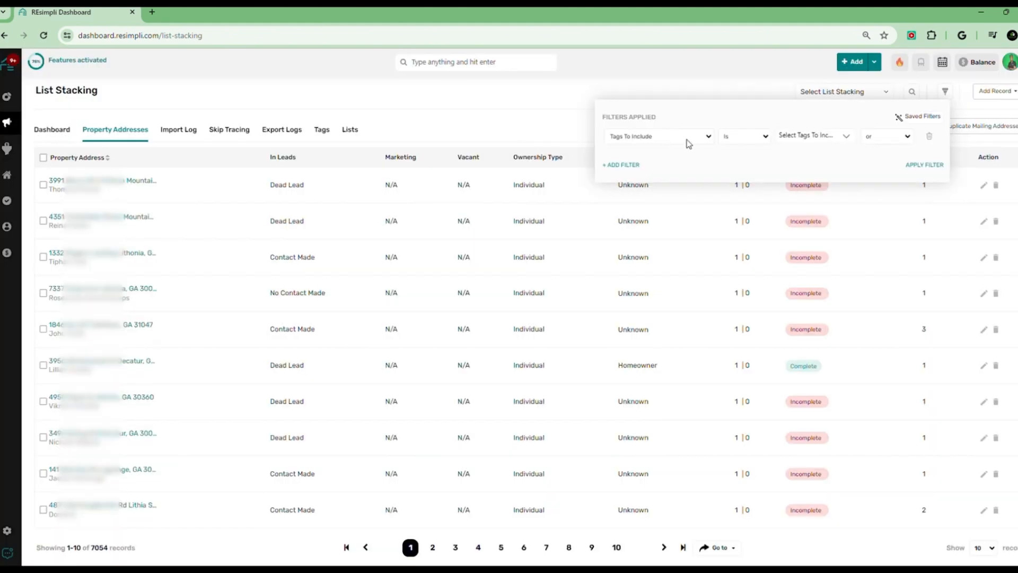
pyautogui.click(815, 139)
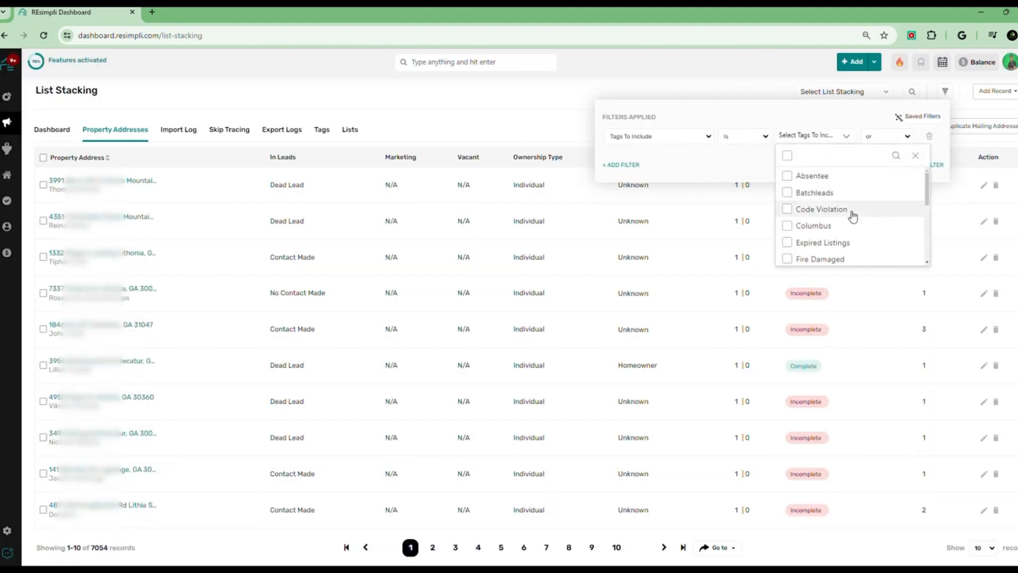
pyautogui.scroll(-4, 850, 216)
pyautogui.scroll(-4, 852, 216)
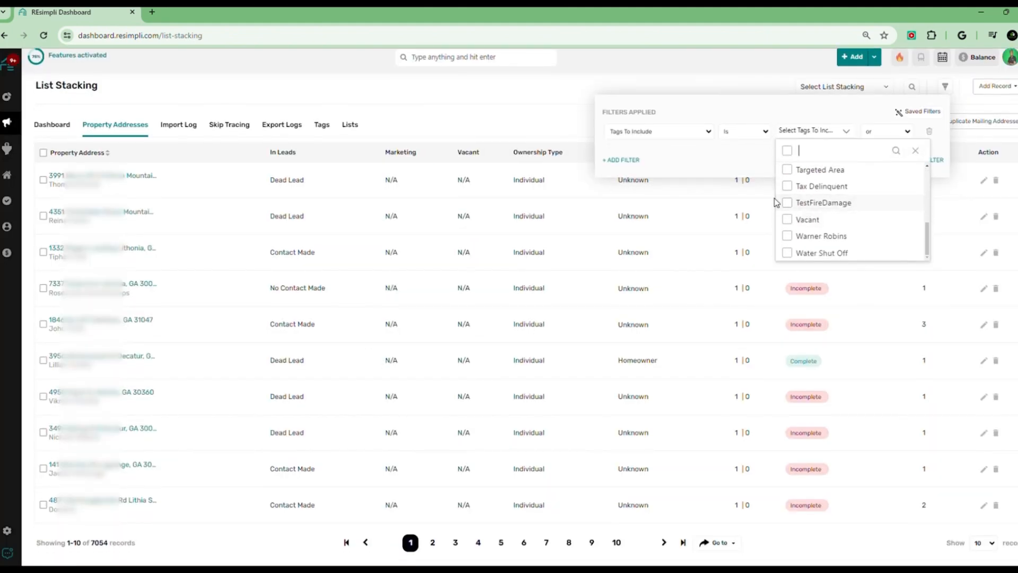
pyautogui.click(788, 208)
pyautogui.click(939, 146)
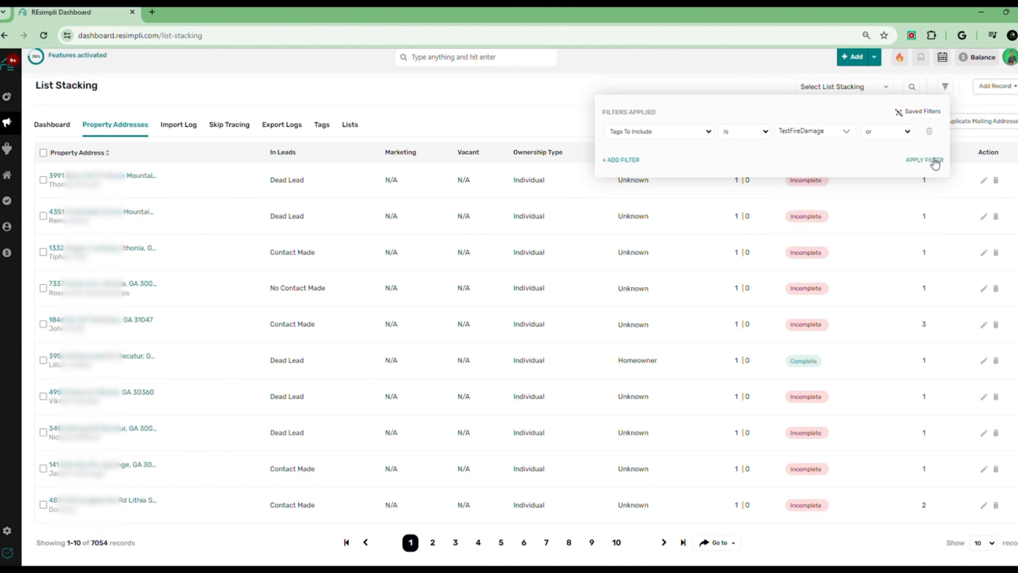
pyautogui.click(920, 161)
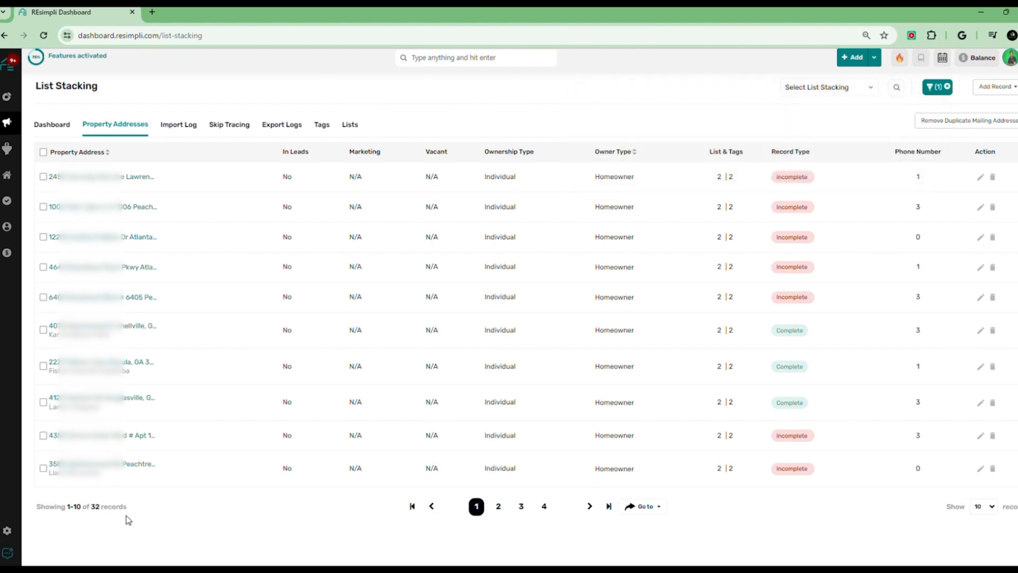
# Review the filtered record count and the List Stacking dashboard
pyautogui.click(106, 509)
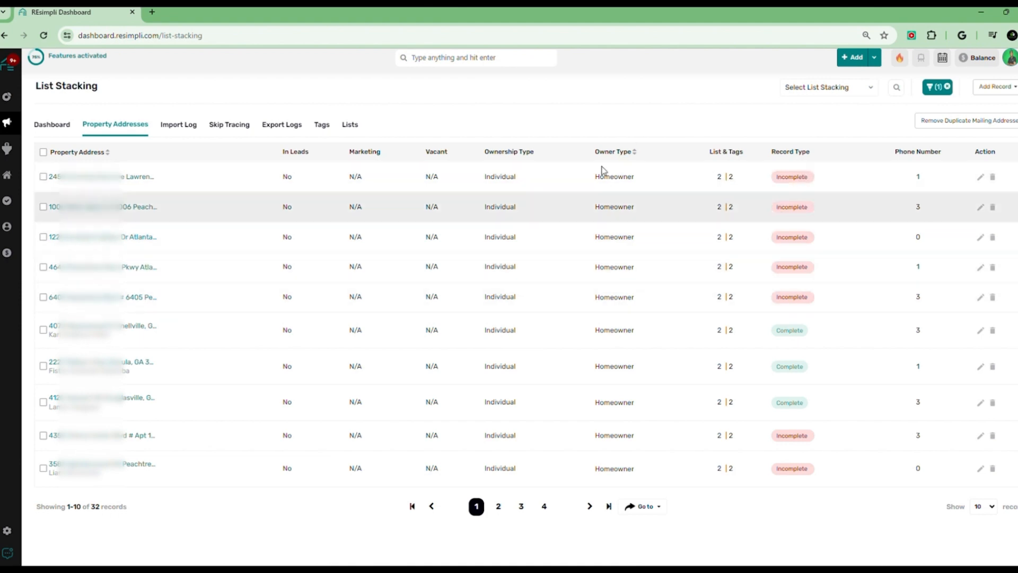
pyautogui.click(56, 127)
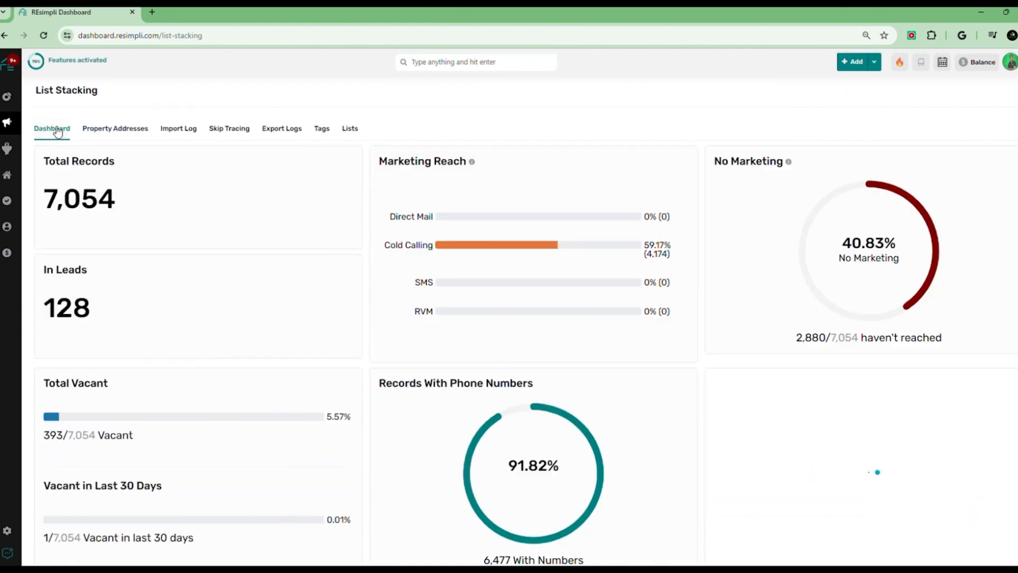
pyautogui.click(115, 128)
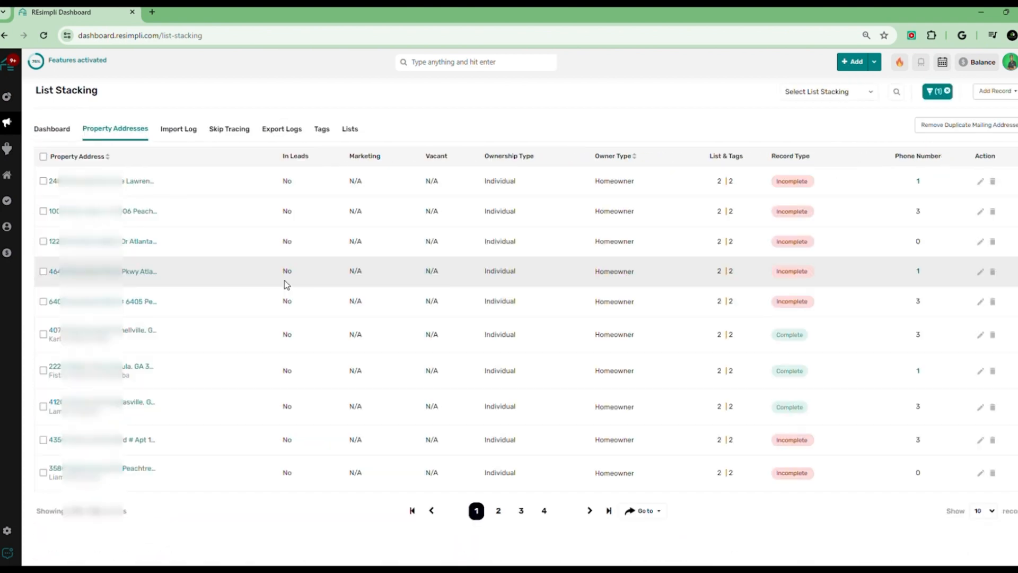
# Replace the tag filter with a List Count is more than 1 filter and apply it
pyautogui.click(947, 91)
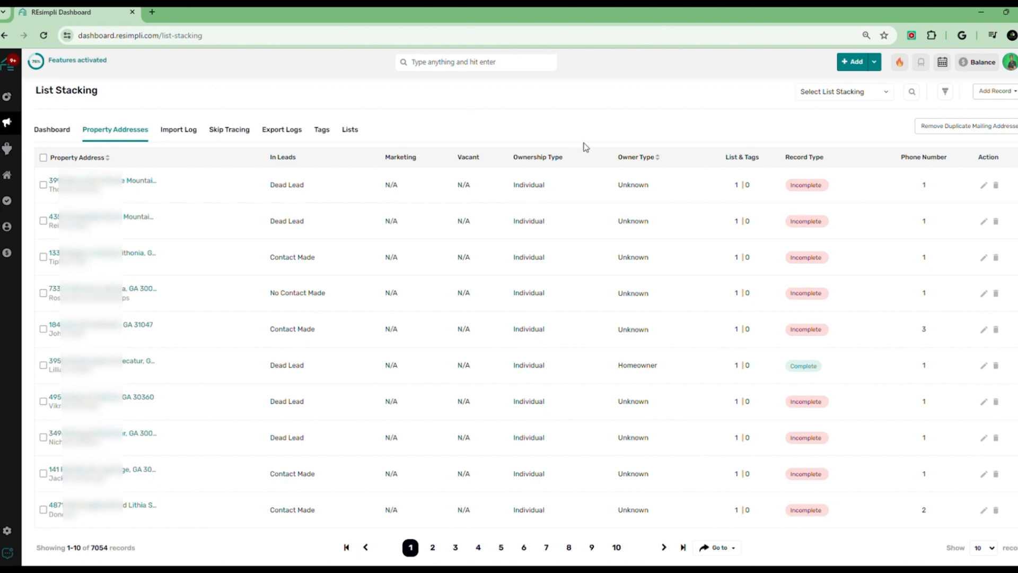
pyautogui.click(946, 93)
pyautogui.click(633, 221)
pyautogui.click(765, 138)
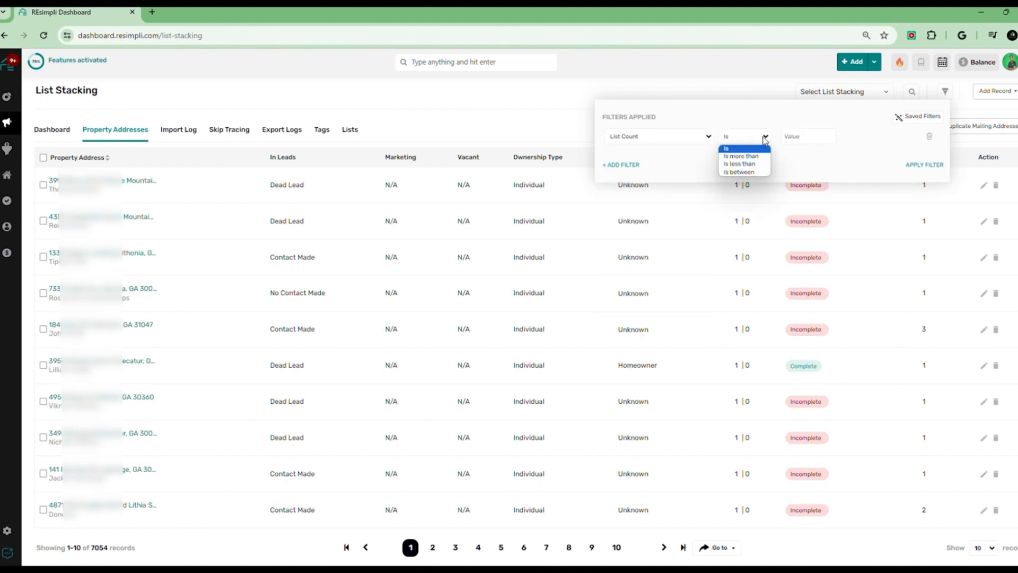
pyautogui.click(741, 156)
pyautogui.click(790, 136)
pyautogui.write('1')
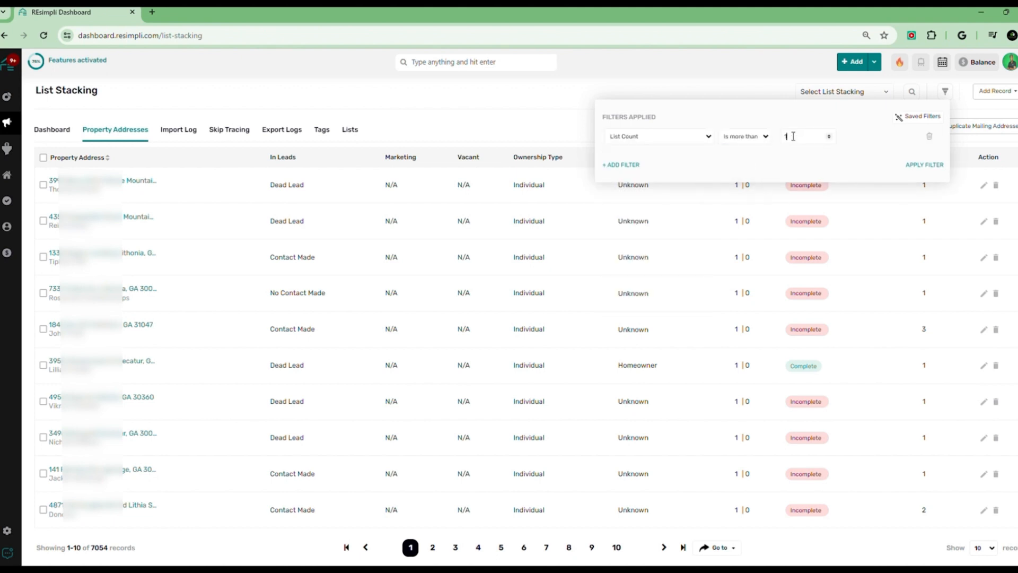
pyautogui.click(924, 165)
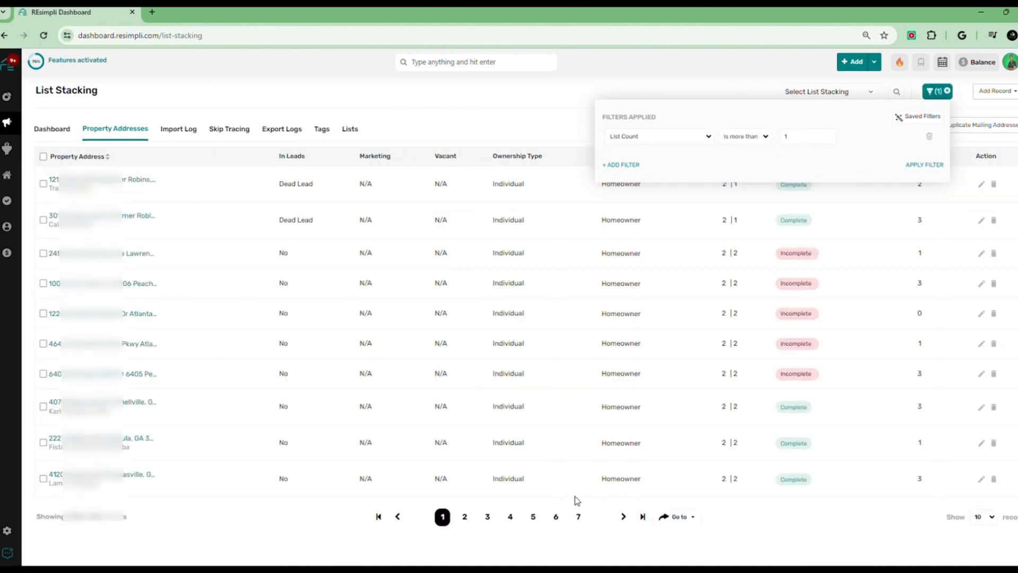
# Browse the stacked records' pages and their list and tag details
pyautogui.click(533, 516)
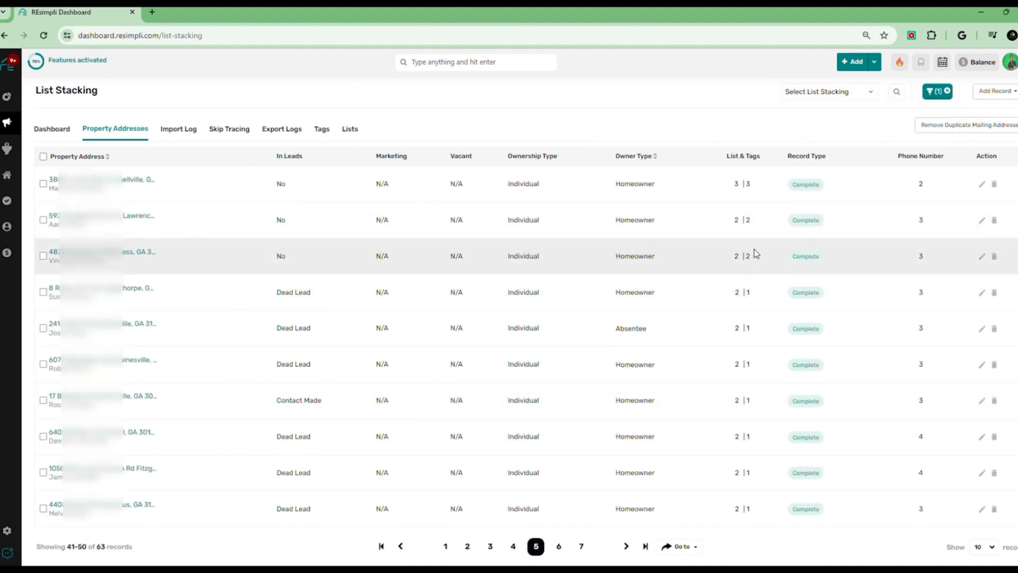
pyautogui.moveTo(739, 370)
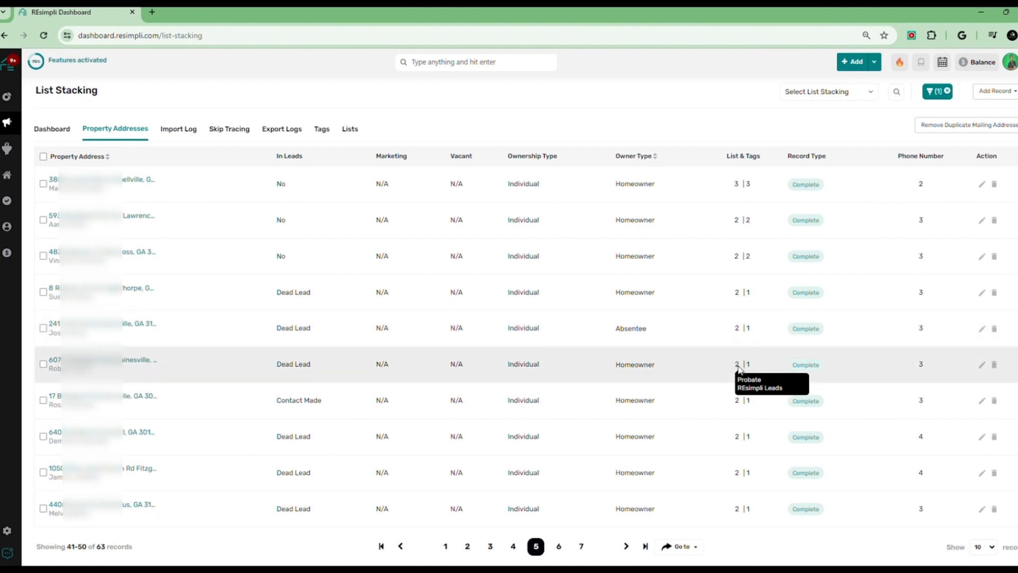
pyautogui.click(512, 547)
pyautogui.moveTo(720, 365)
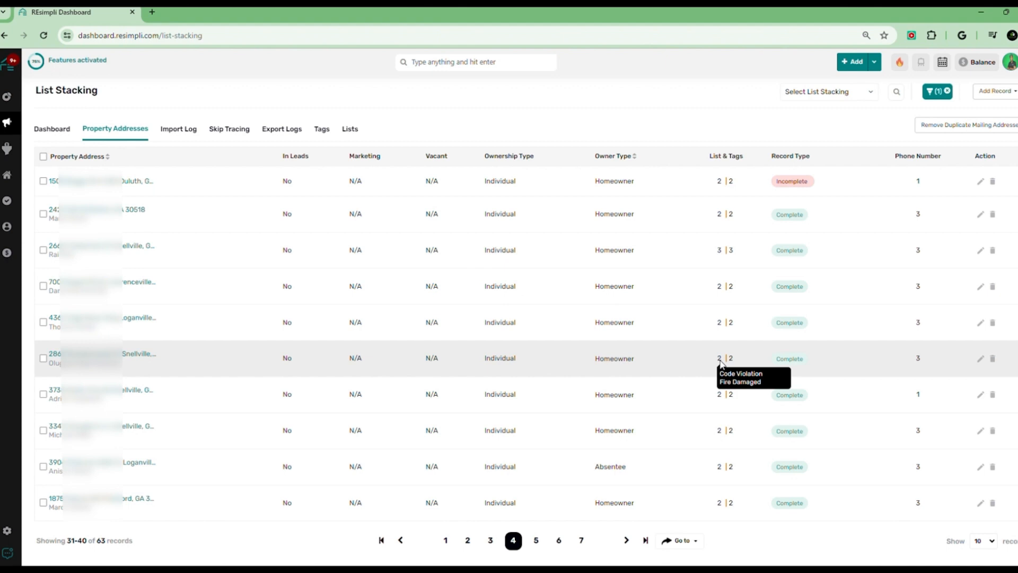
pyautogui.moveTo(720, 396)
pyautogui.moveTo(720, 434)
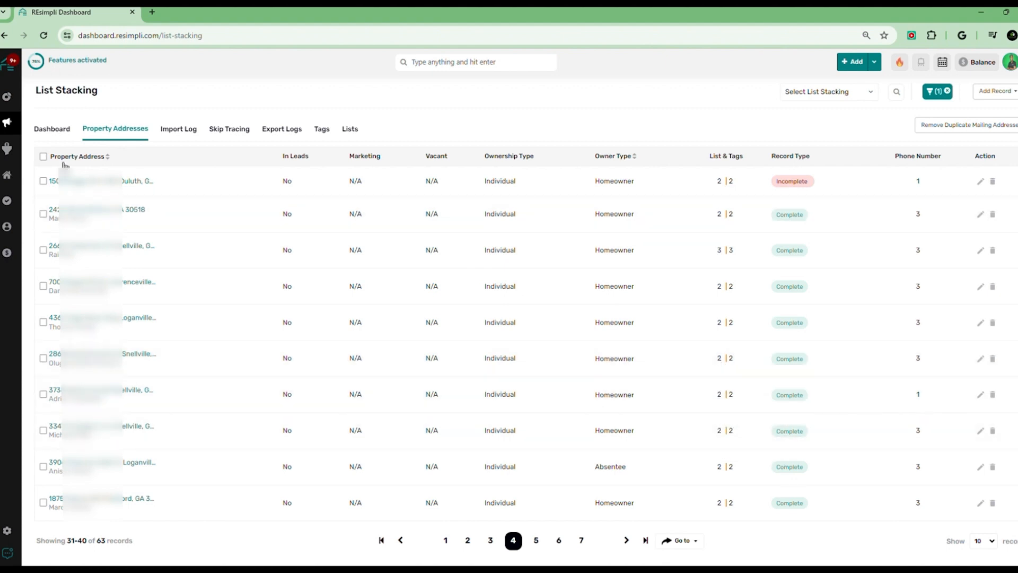
# Select all visible records and create a new list named Stacked-CodeViolation/Fire damage
pyautogui.click(43, 157)
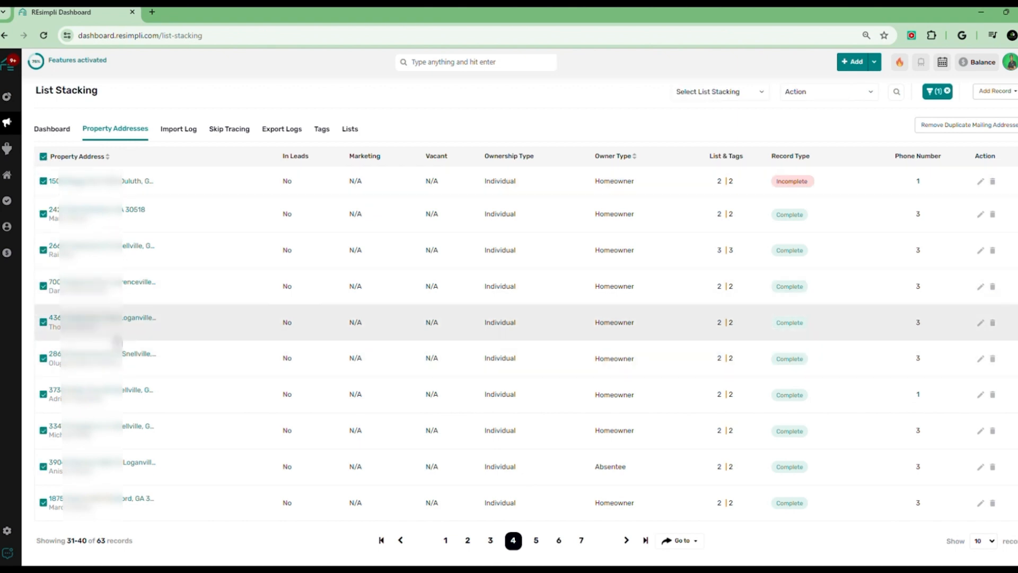
pyautogui.click(747, 99)
pyautogui.click(821, 100)
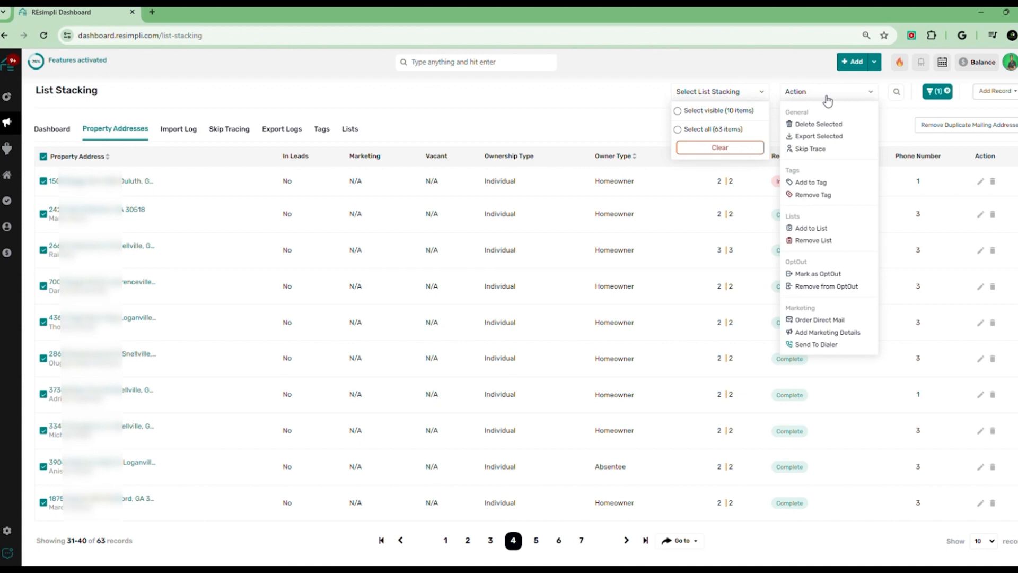
pyautogui.click(821, 229)
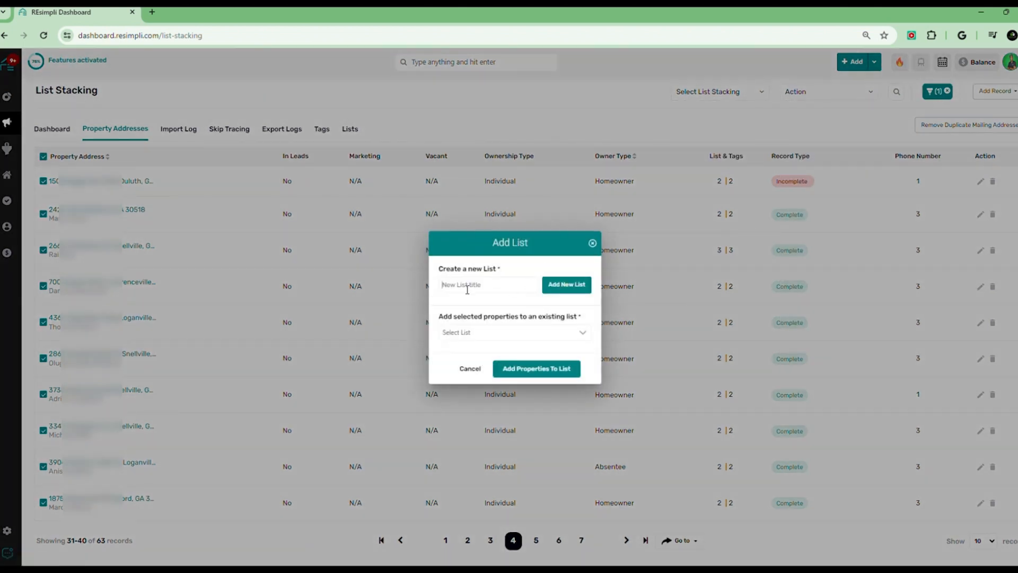
pyautogui.click(467, 290)
pyautogui.write('Stacked-Code')
pyautogui.write('Violation')
pyautogui.write('/Fire dama')
pyautogui.write('ge')
pyautogui.click(586, 285)
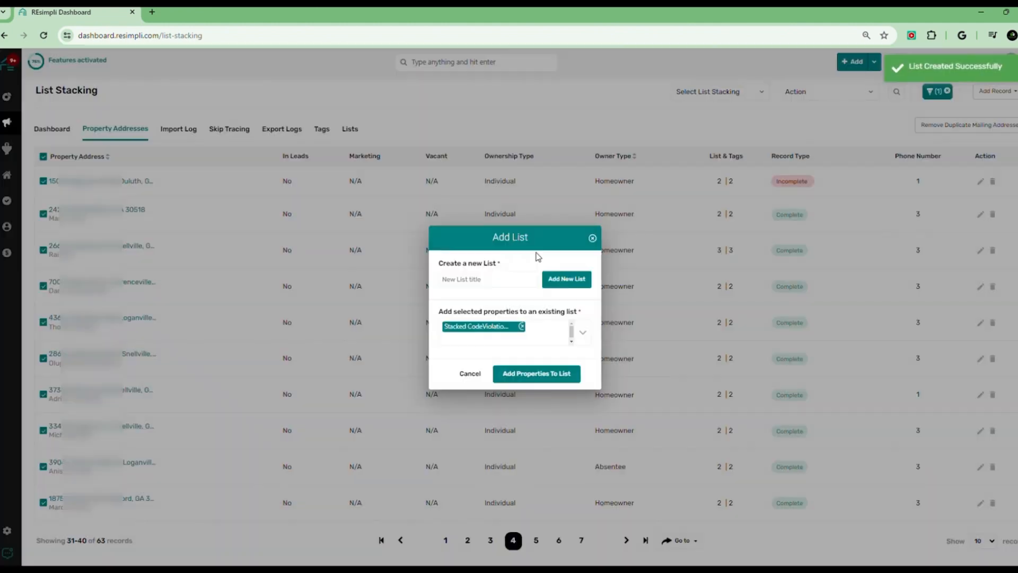
pyautogui.click(592, 238)
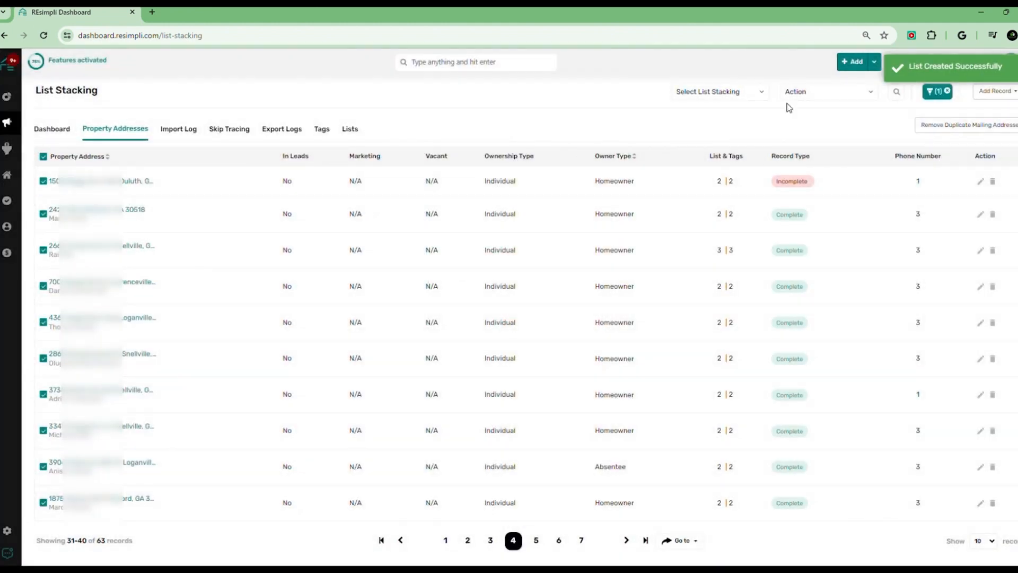
pyautogui.click(848, 94)
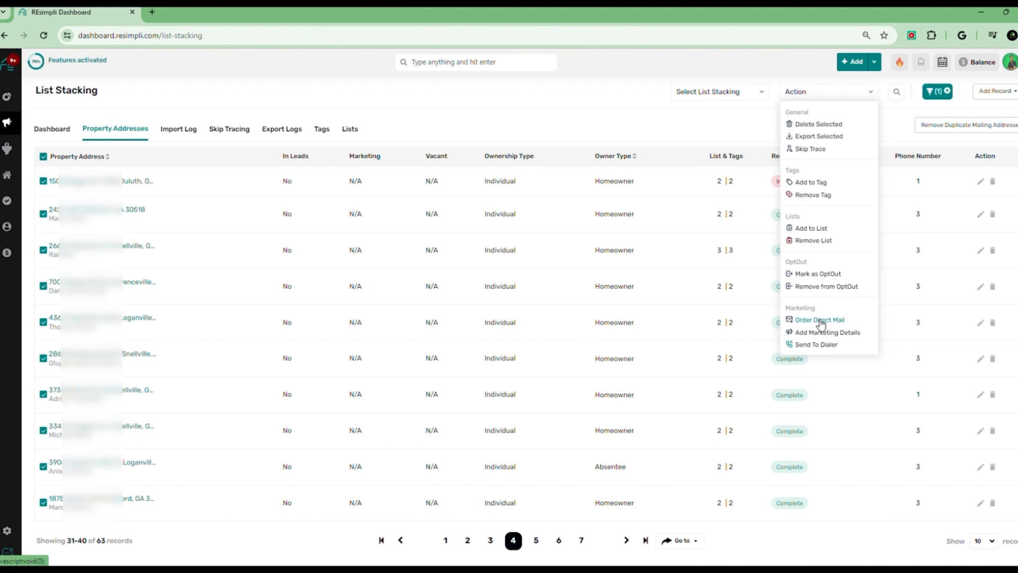
pyautogui.click(463, 113)
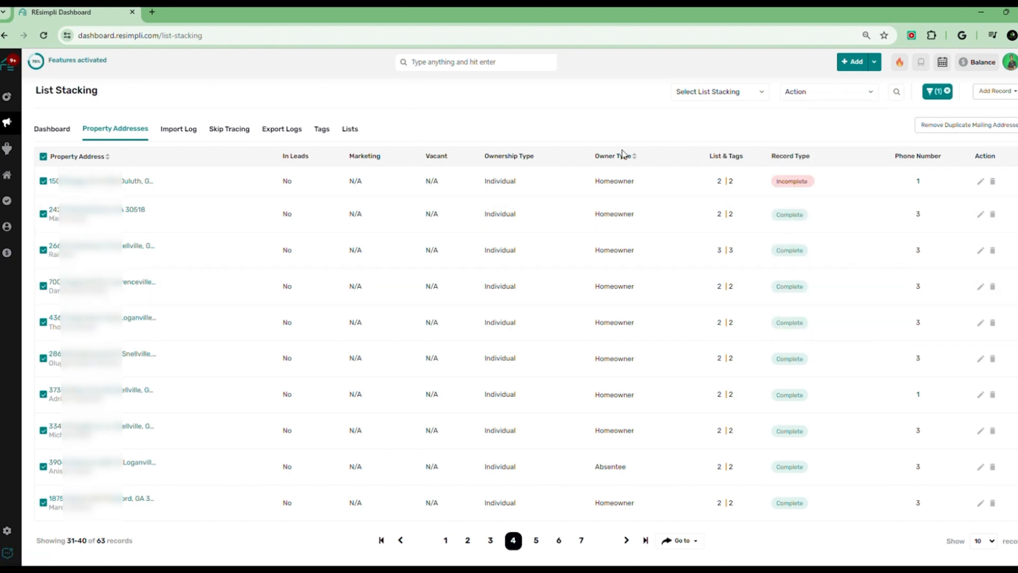
pyautogui.click(43, 157)
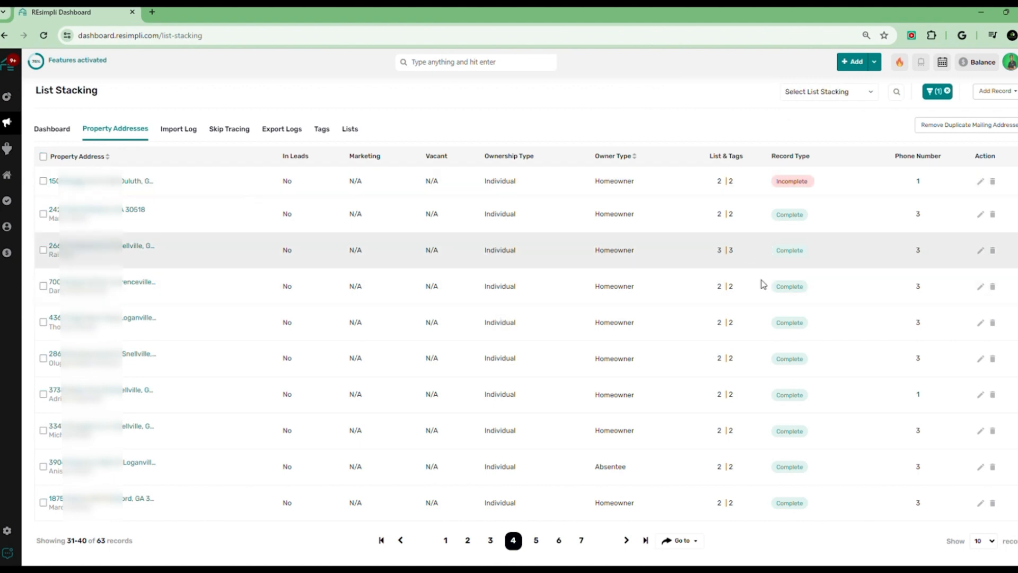
# Browse further pages of the stacked records' results
pyautogui.click(581, 540)
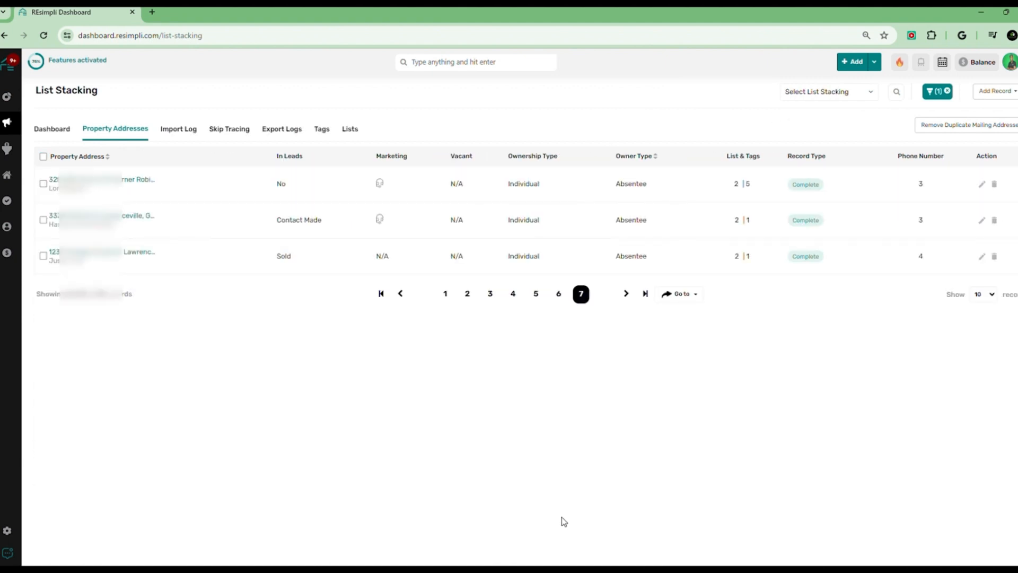
pyautogui.click(513, 540)
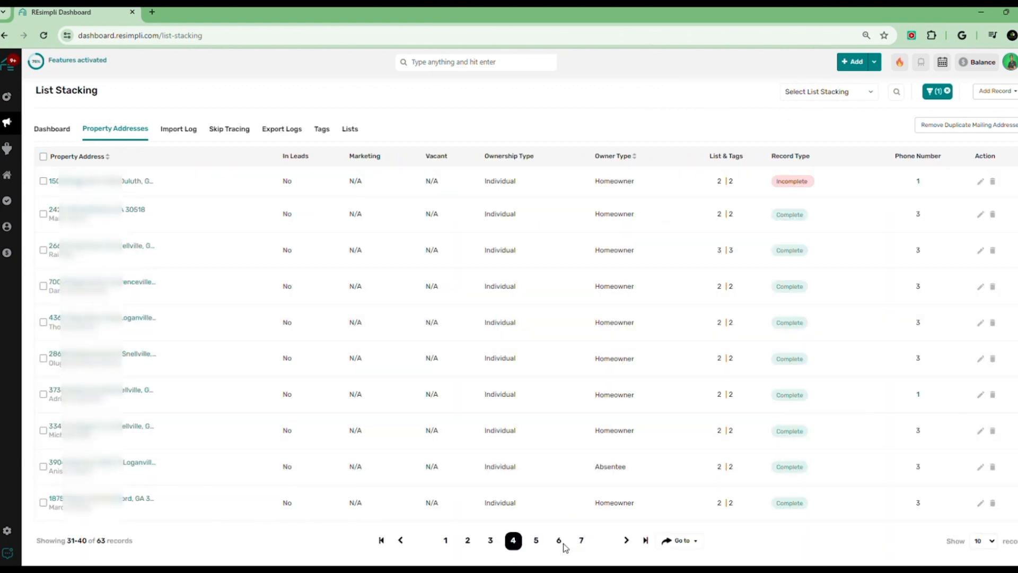
pyautogui.click(467, 540)
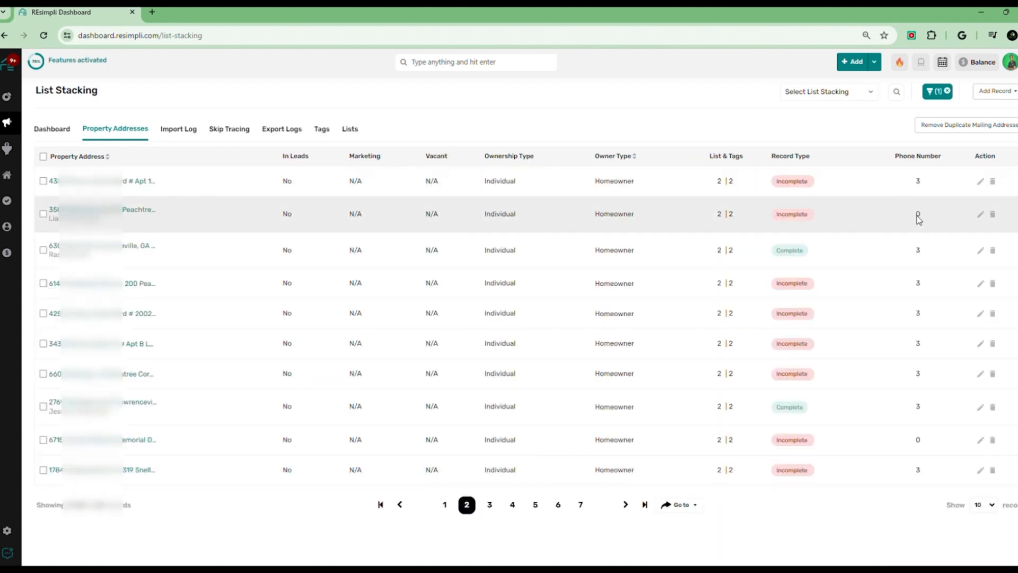
pyautogui.moveTo(796, 220)
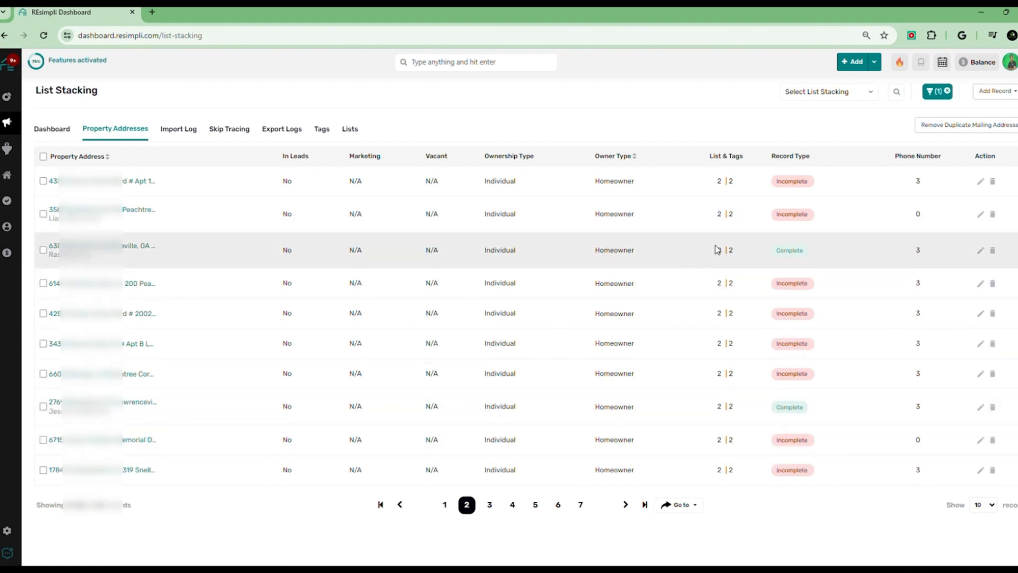
# Filter the records by Phone Number equals Doesn't have a number and apply the filter
pyautogui.click(947, 91)
pyautogui.click(945, 91)
pyautogui.scroll(-3, 652, 216)
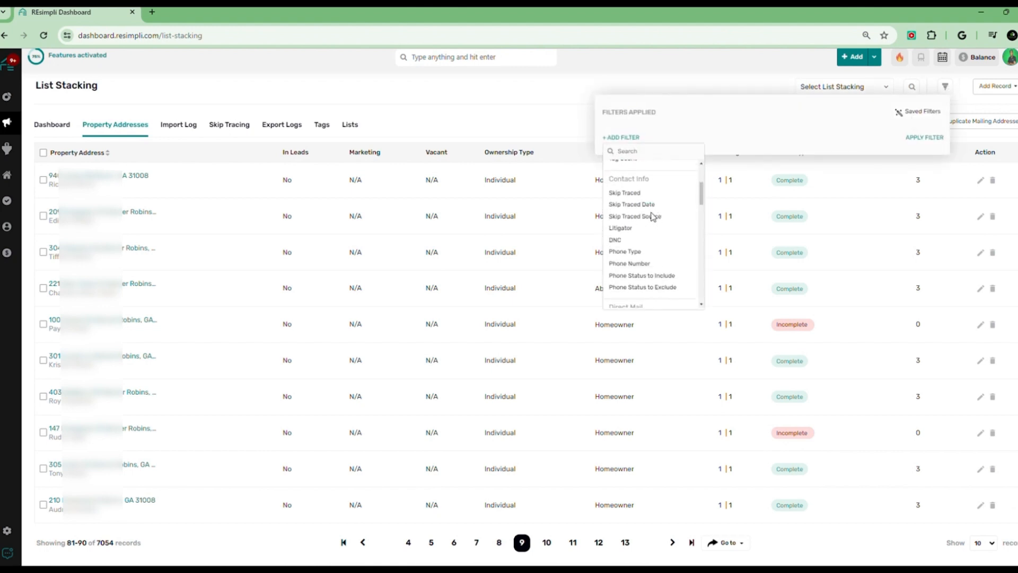
pyautogui.click(630, 264)
pyautogui.click(761, 131)
pyautogui.click(761, 131)
pyautogui.click(862, 132)
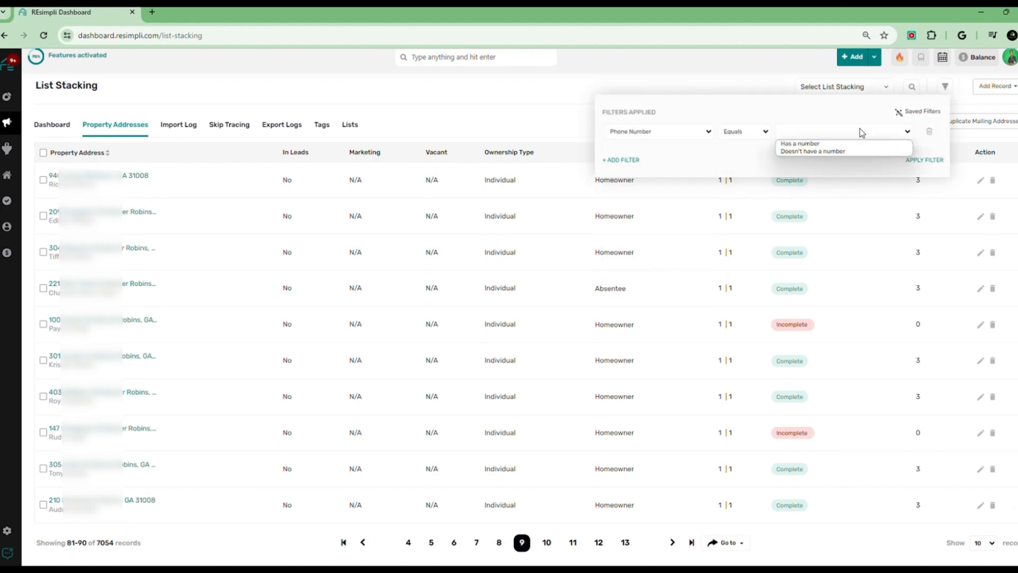
pyautogui.click(811, 151)
pyautogui.click(926, 162)
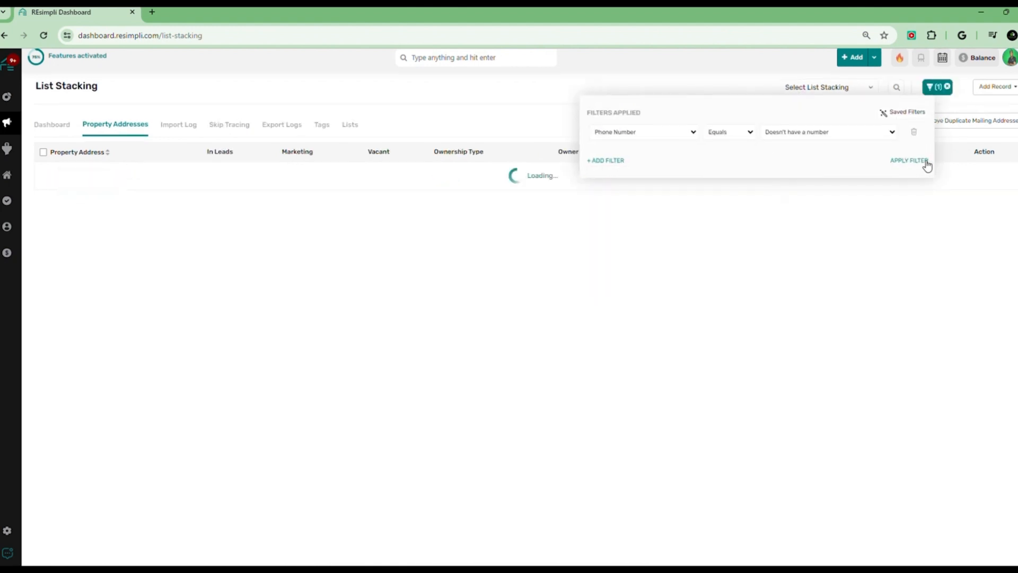
pyautogui.click(490, 101)
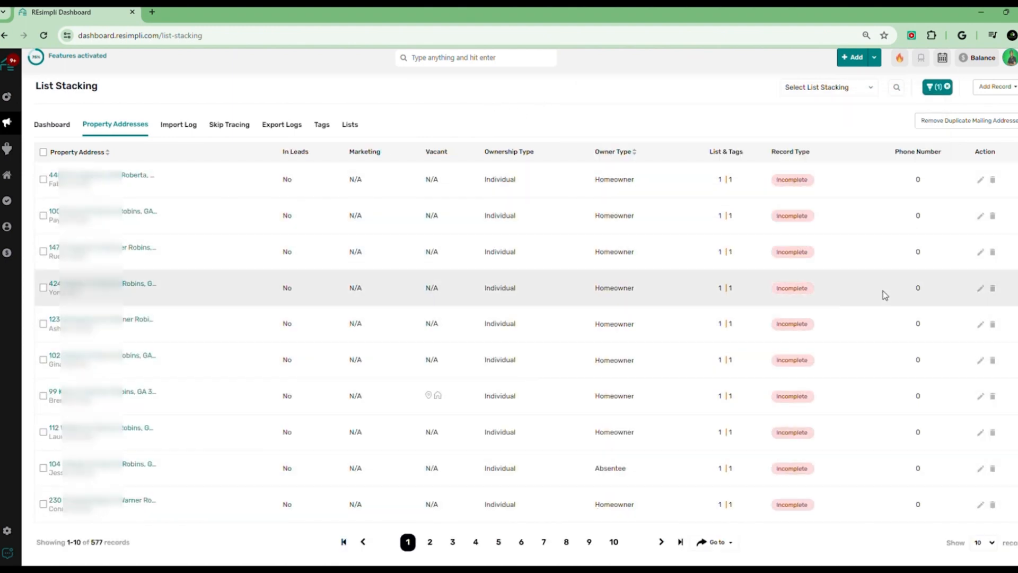
# Select all 577 filtered records without a phone number
pyautogui.click(43, 152)
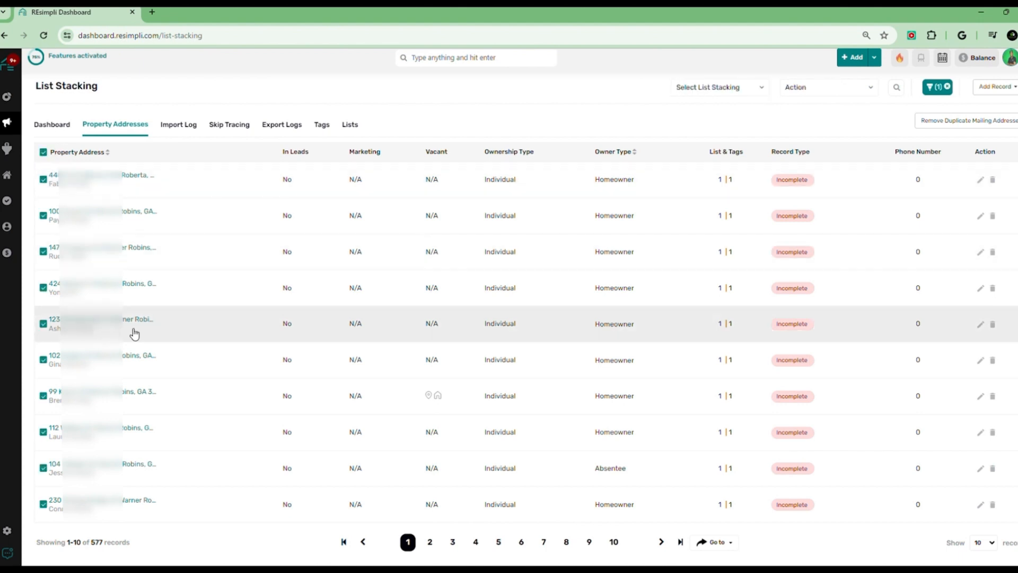
pyautogui.click(751, 90)
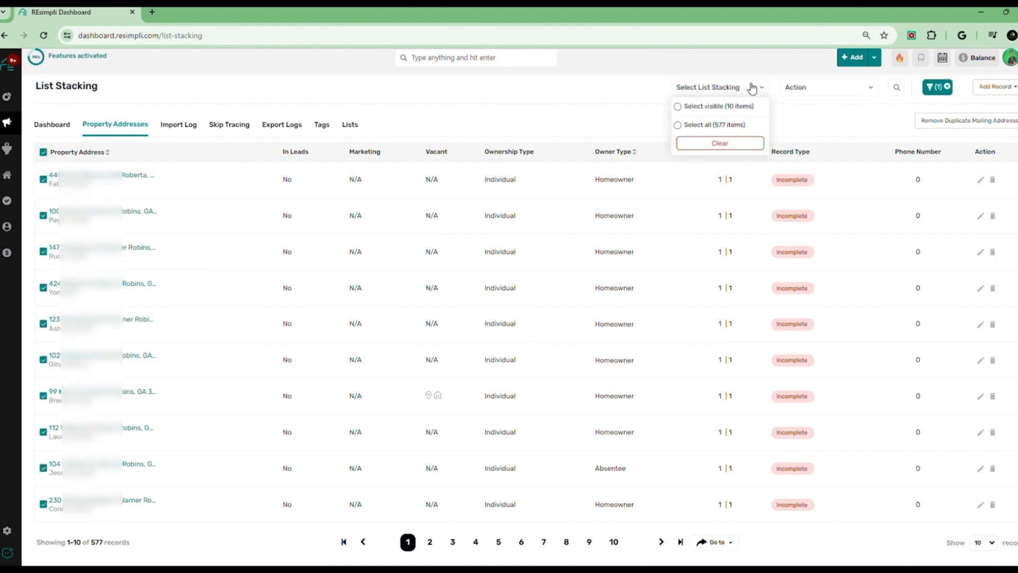
pyautogui.click(683, 126)
pyautogui.click(690, 140)
pyautogui.click(846, 92)
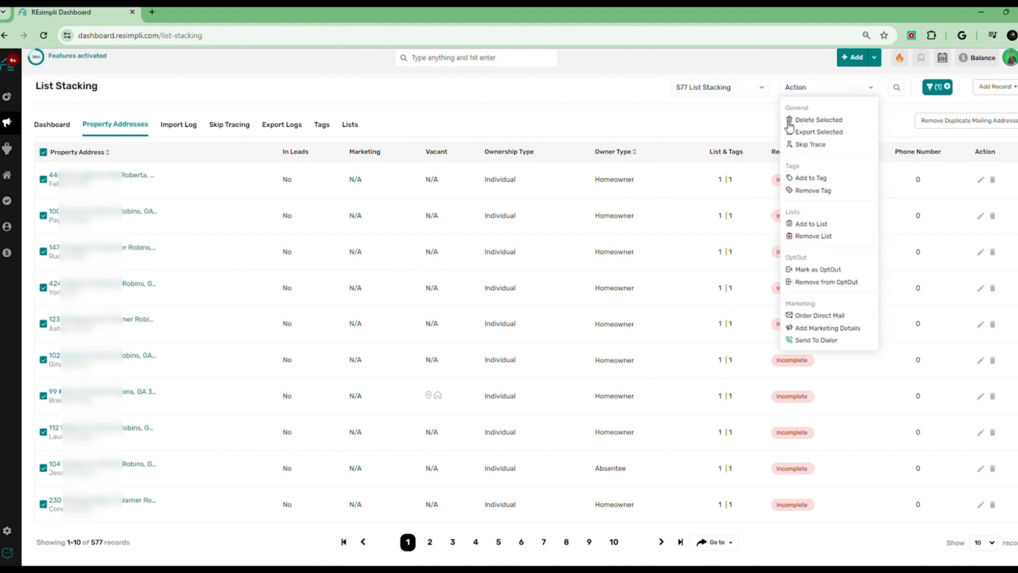
pyautogui.click(822, 150)
pyautogui.click(483, 296)
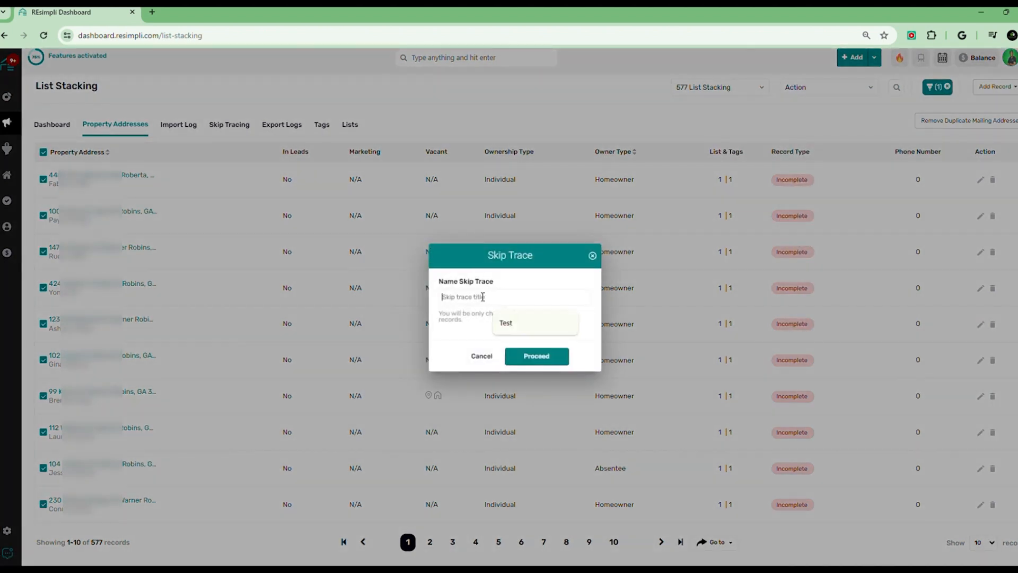
pyautogui.click(513, 322)
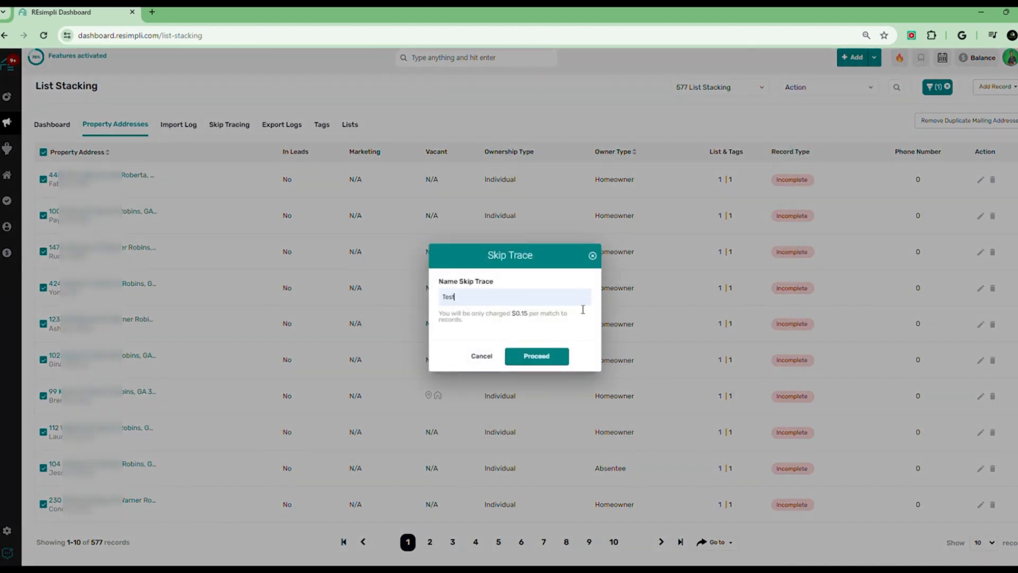
pyautogui.click(593, 259)
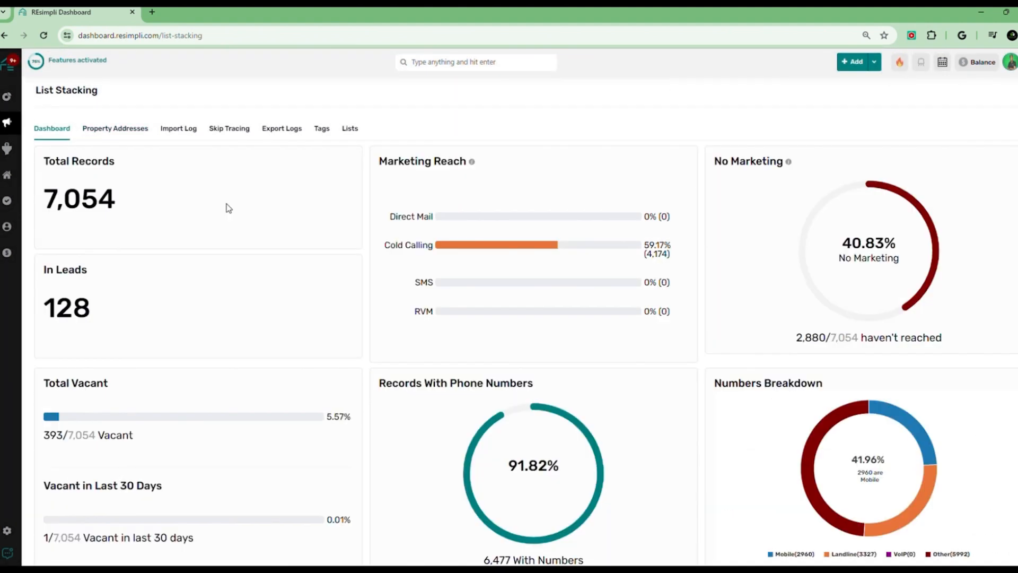